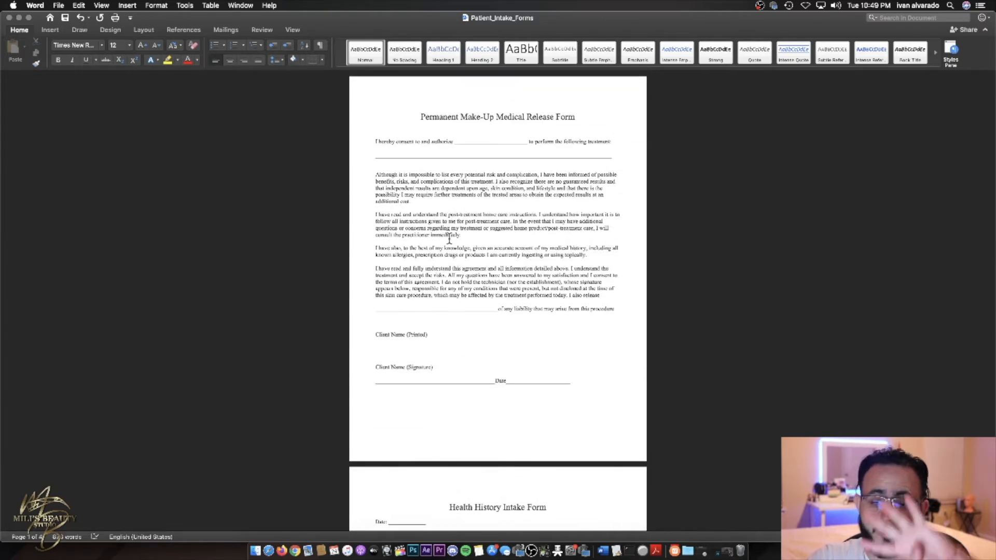
- Review the Permanent Make-Up Medical Release Form and the Health History Intake Form pages in the document
scroll(450, 239, down, 5)
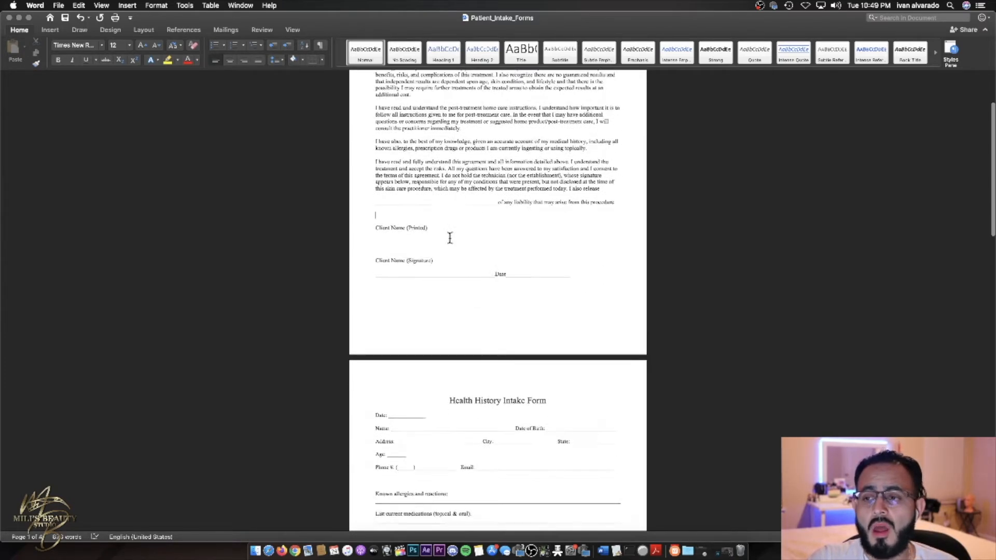
scroll(440, 215, down, 12)
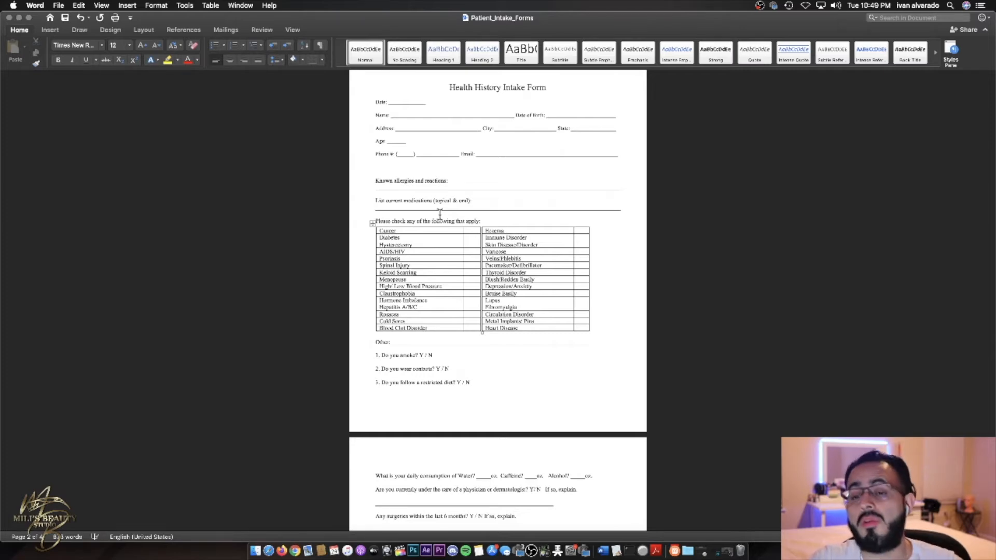
scroll(440, 215, up, 15)
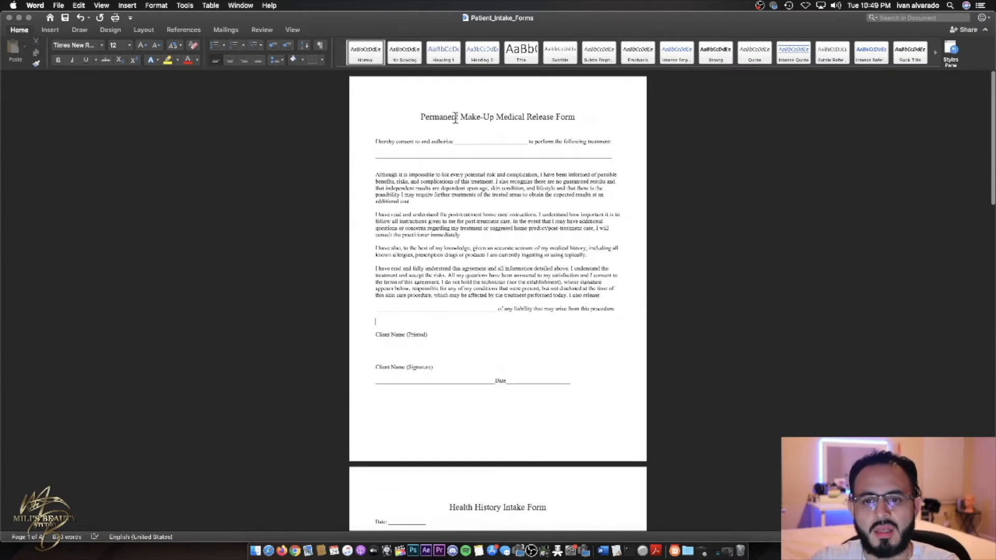
drag(453, 115, 423, 114)
click(531, 113)
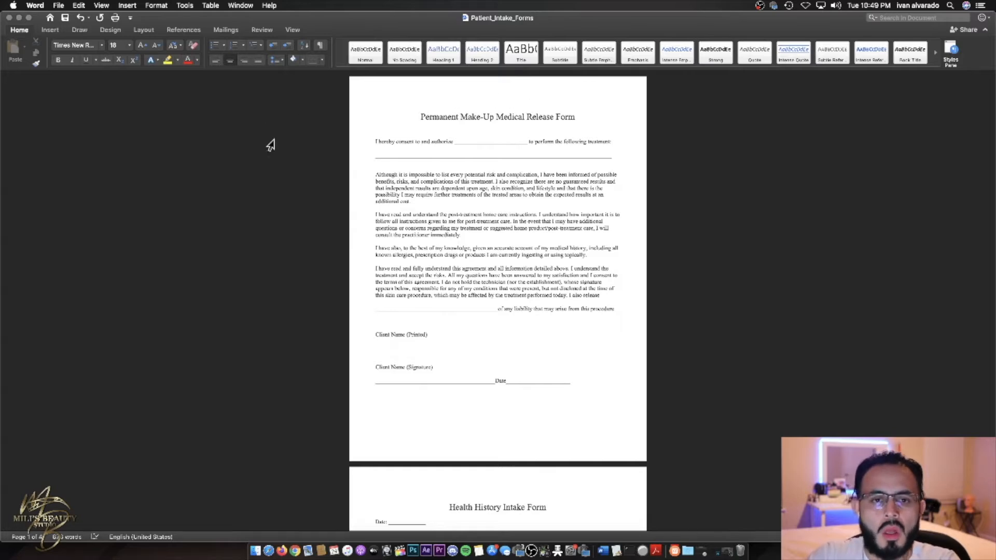
scroll(464, 222, down, 15)
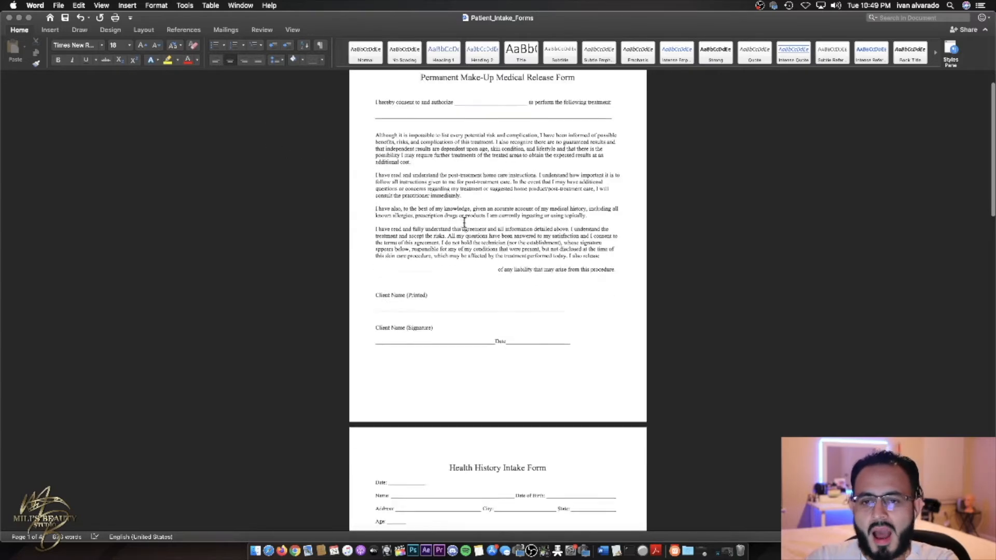
scroll(465, 222, up, 15)
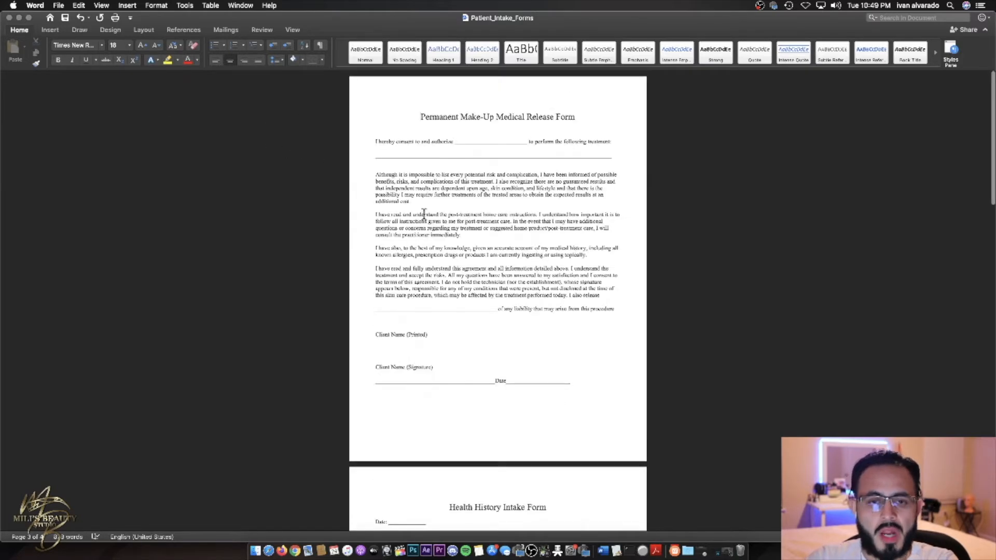
- Try to save the Patient_Intake_Forms document in its current location
click(60, 6)
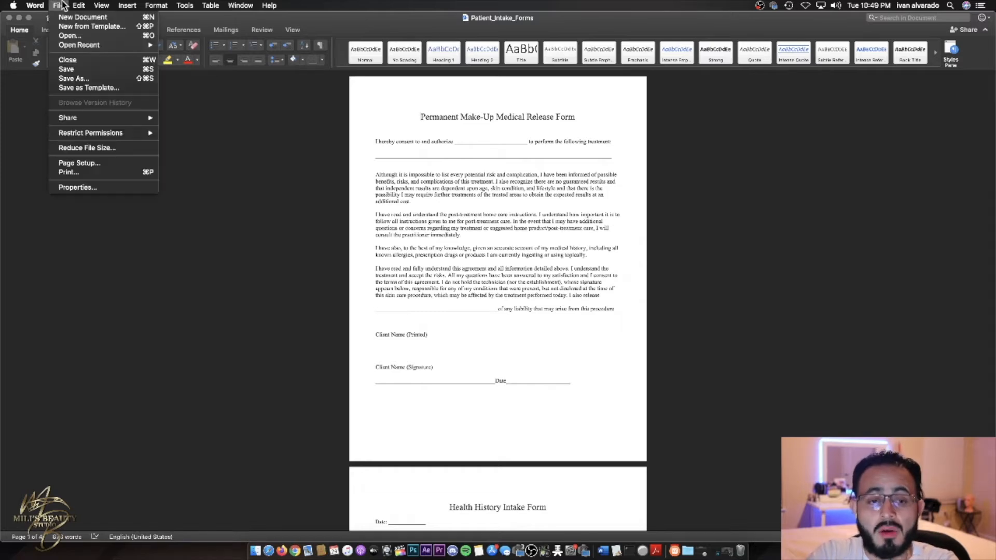
click(91, 70)
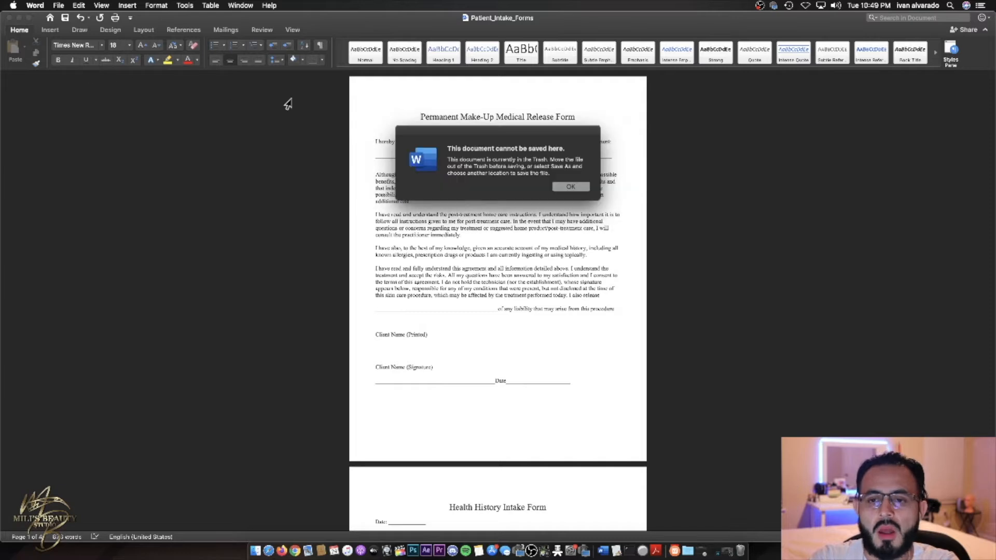
click(557, 187)
- Start saving a copy of the document with the Desktop as the destination
click(58, 5)
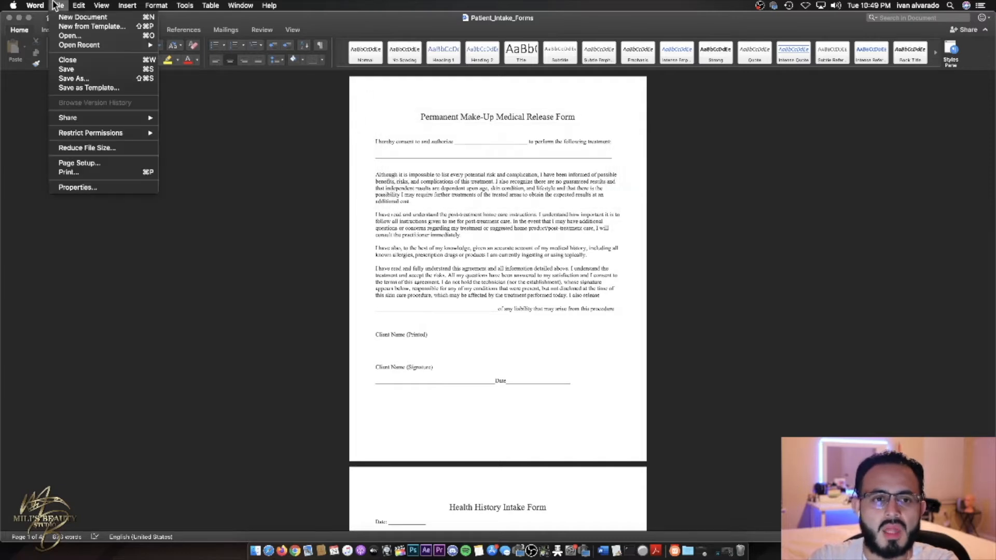
click(100, 78)
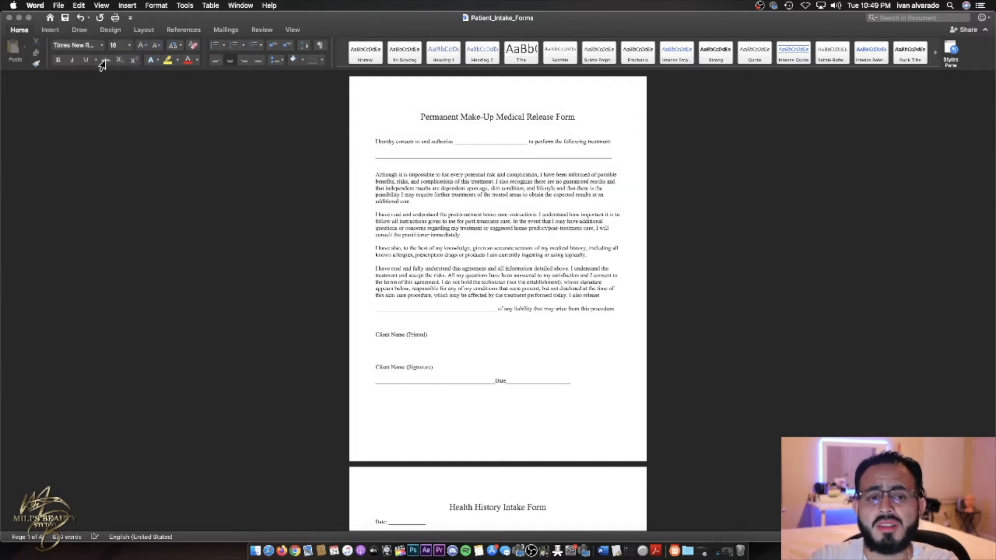
click(539, 76)
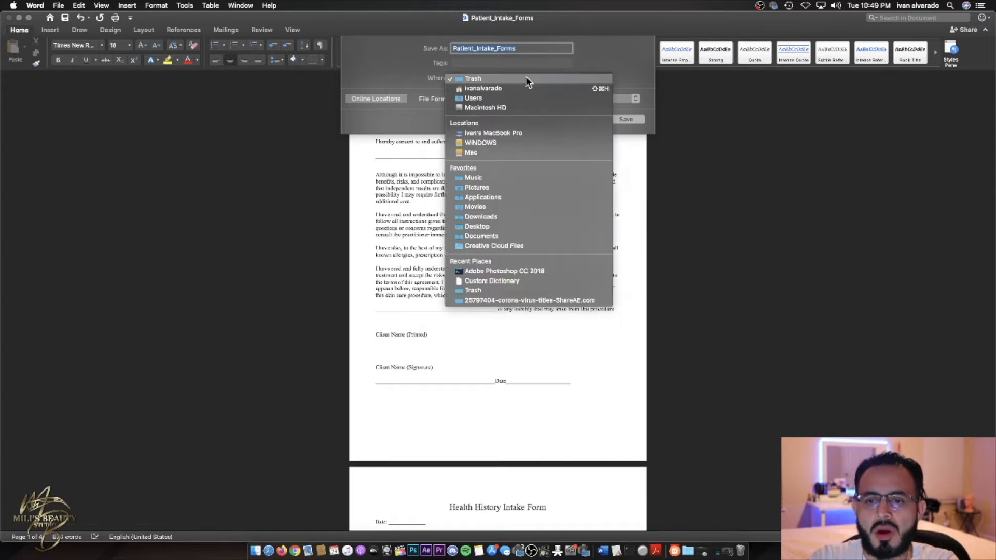
click(518, 224)
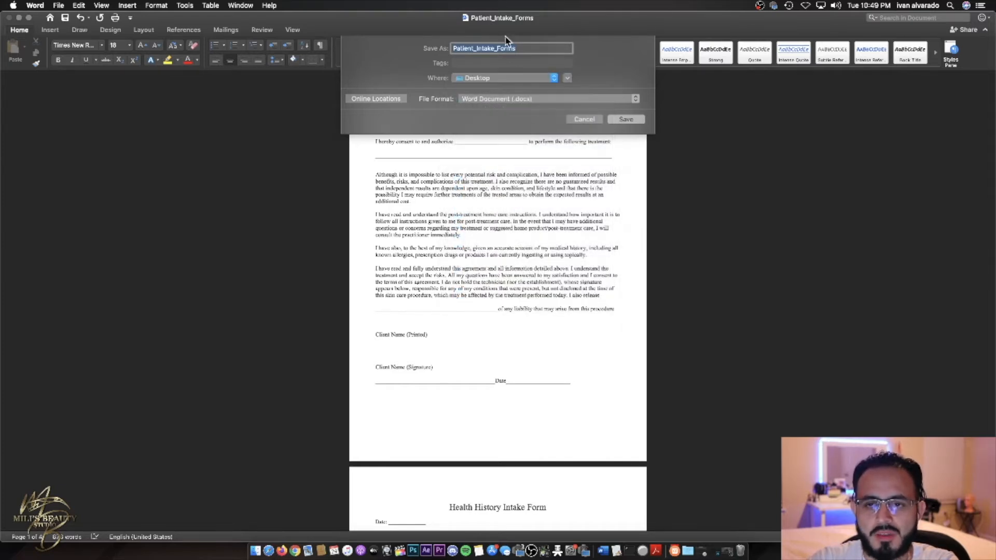
- Name the copy "form 1", set its format to PDF and export it
click(500, 101)
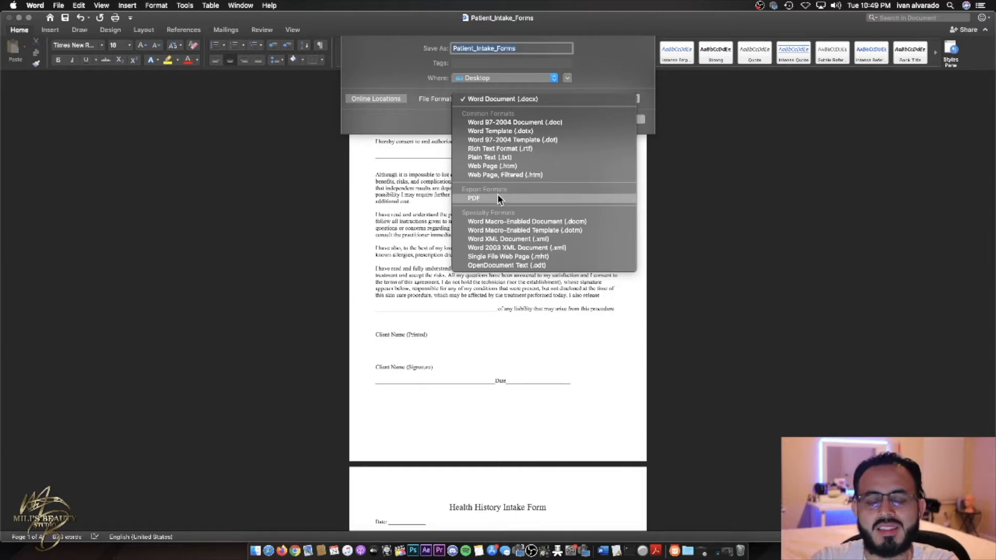
click(497, 48)
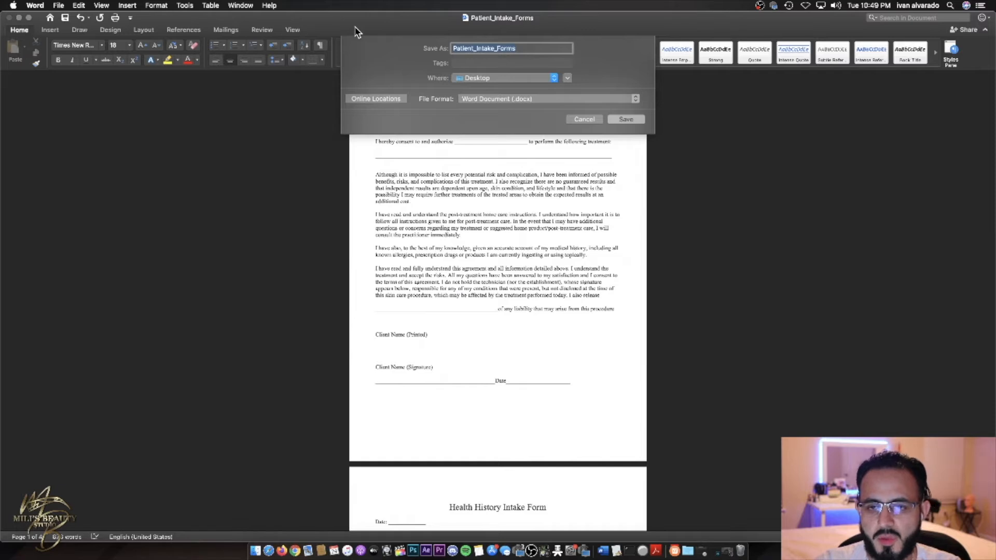
text(1)
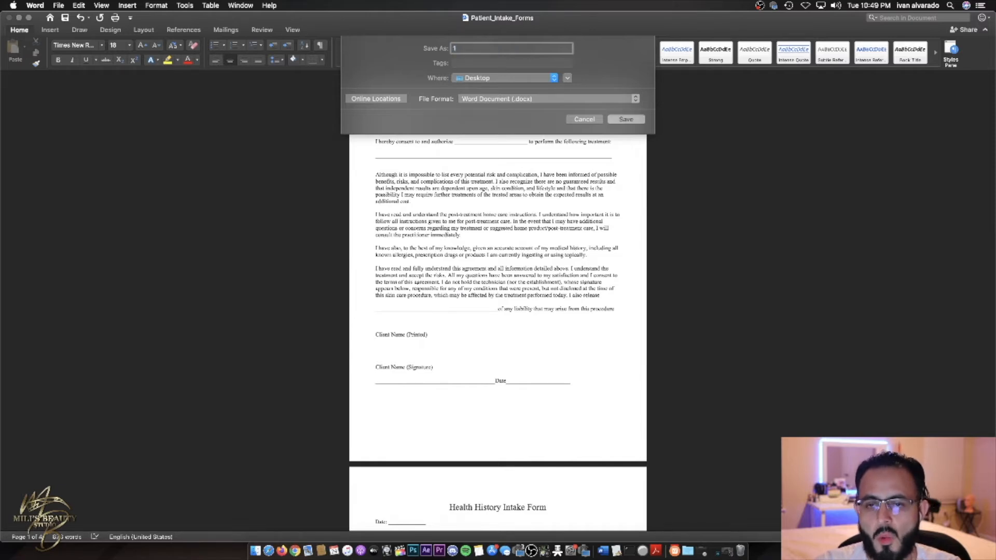
key(BackSpace)
text(foprm)
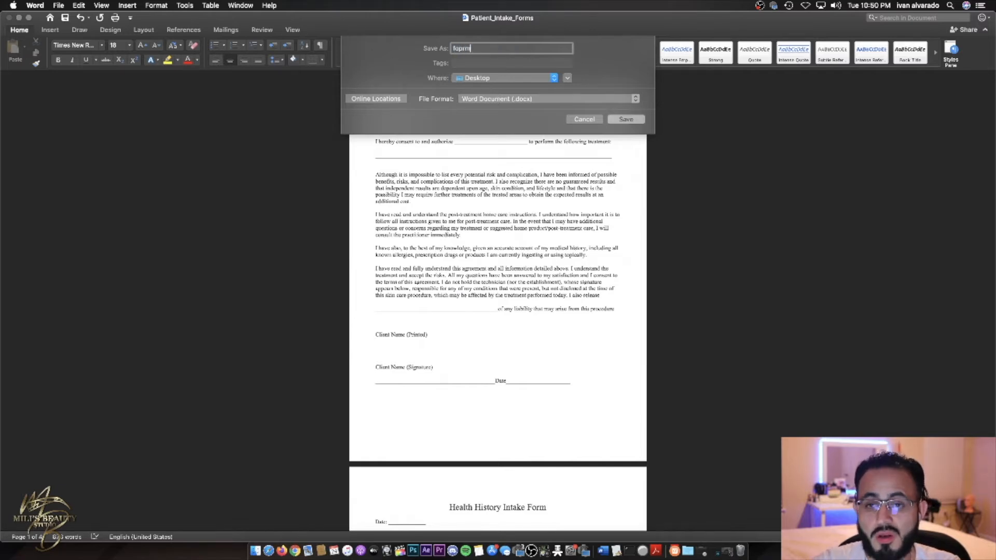
click(544, 102)
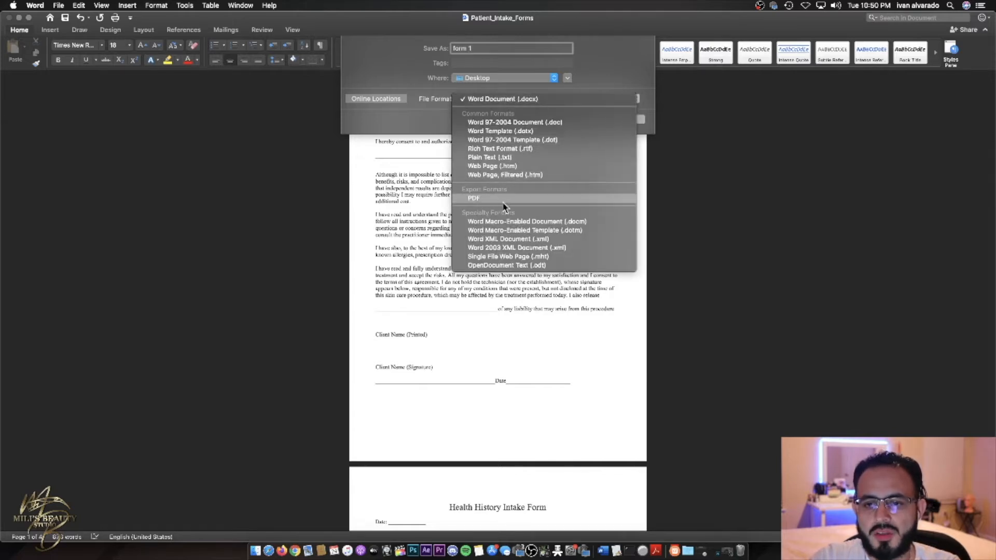
click(472, 197)
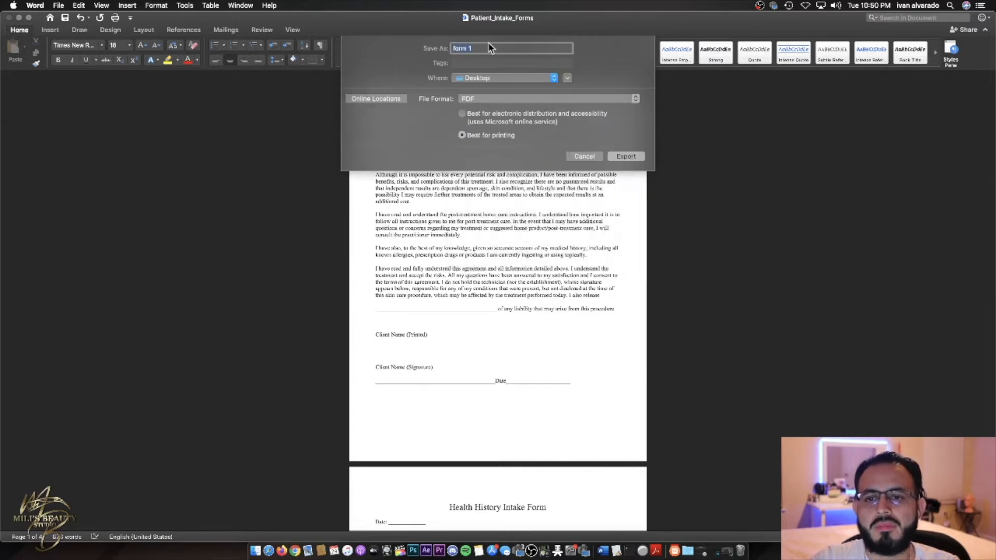
click(628, 156)
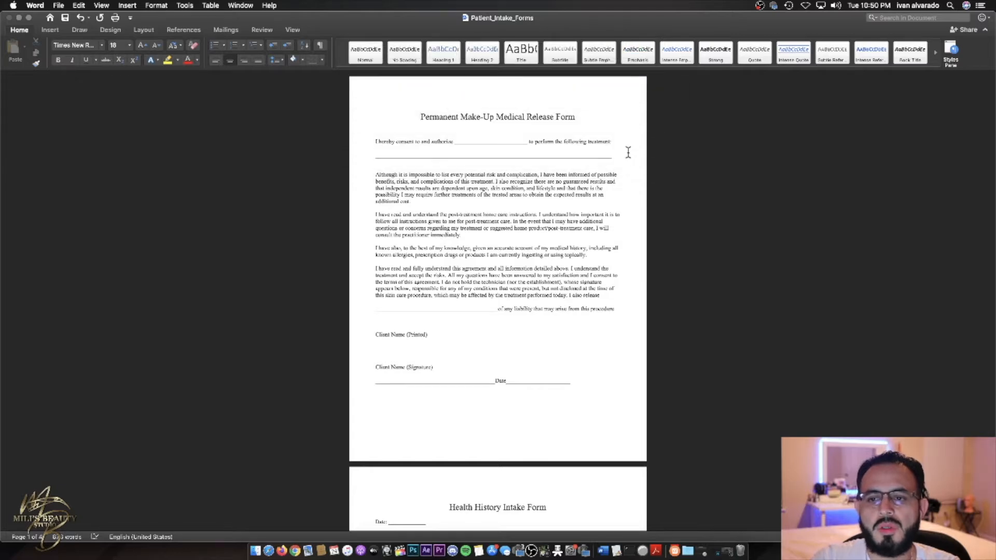
- Minimize the document and preview the pages of the form 1 PDF on the desktop in Quick Look
click(19, 17)
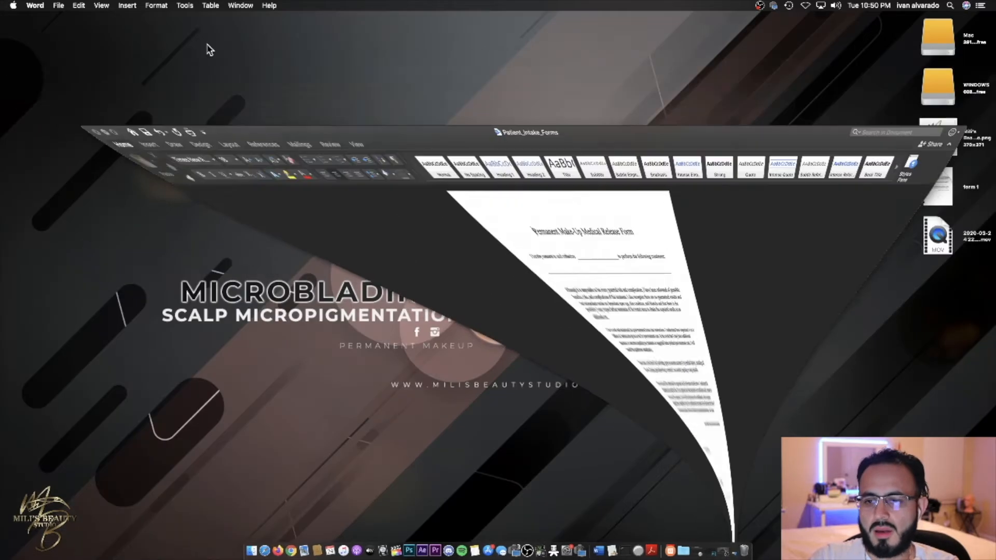
click(939, 180)
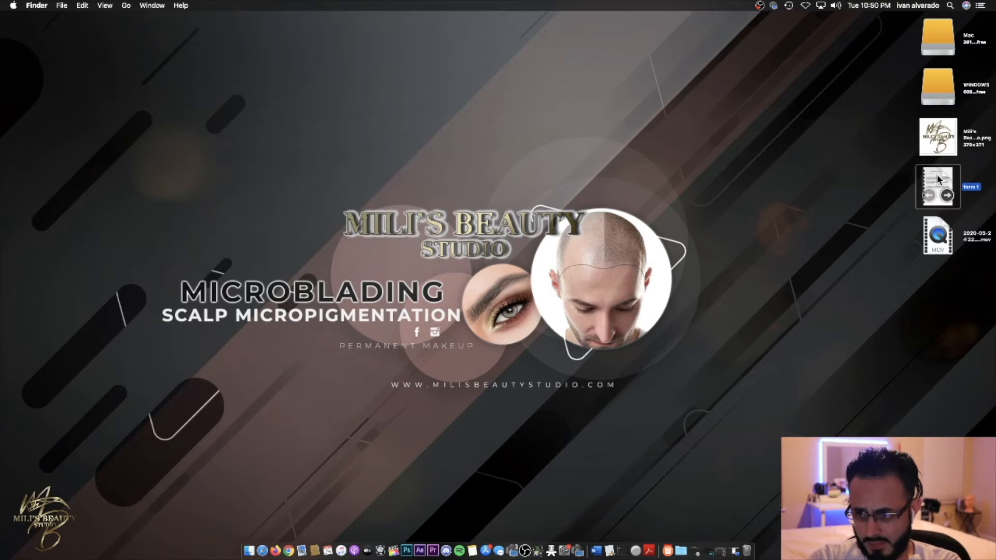
key(space)
click(694, 182)
click(702, 233)
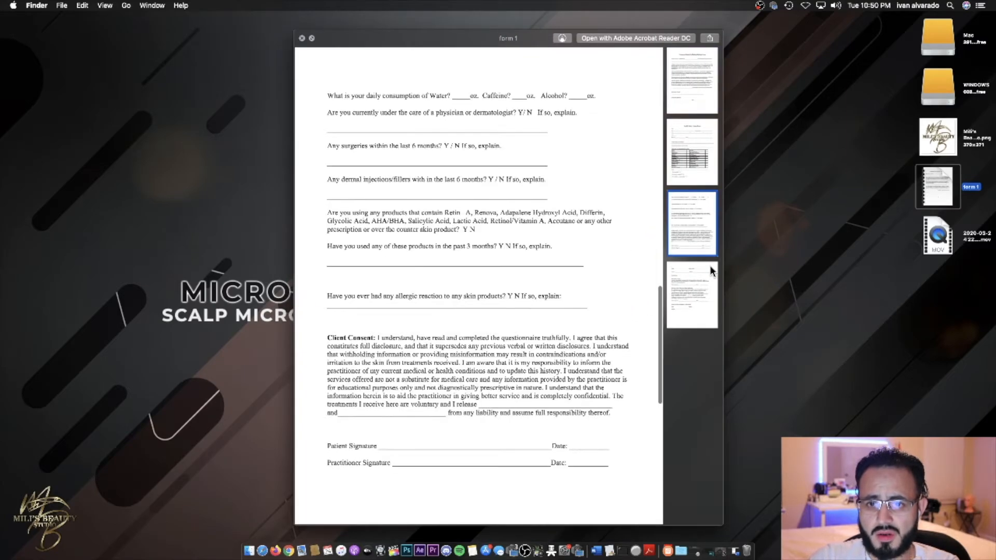
click(708, 283)
click(700, 104)
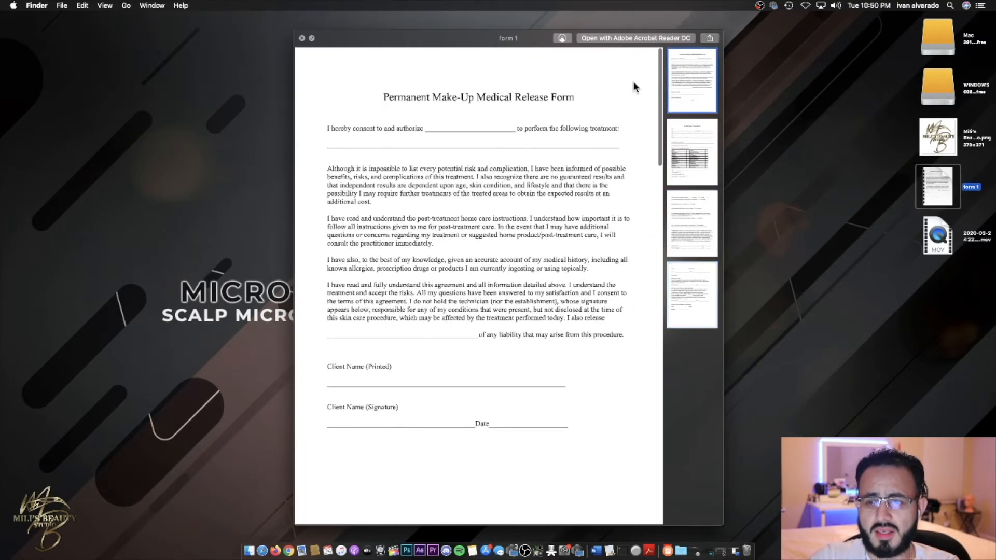
click(301, 37)
click(882, 203)
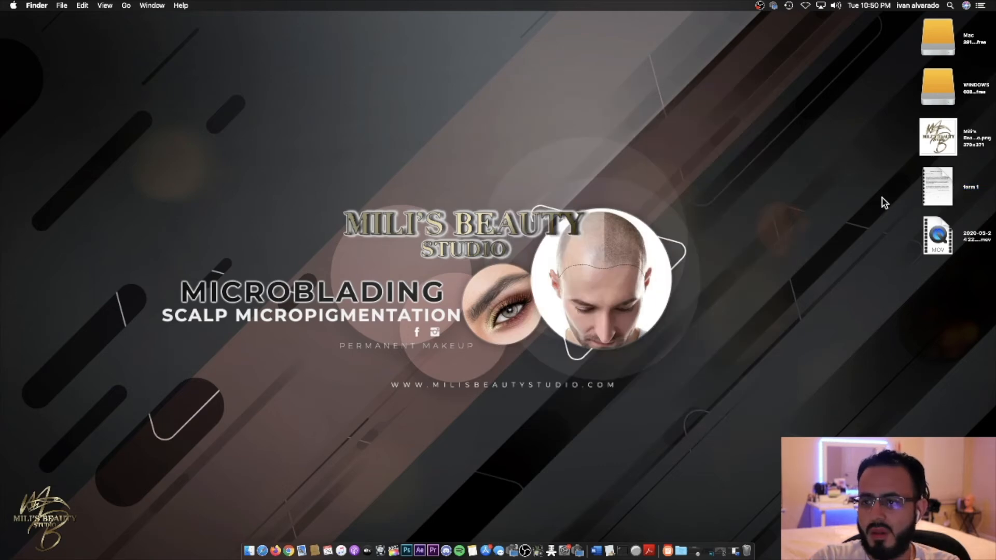
- Open the form 1 PDF from the desktop in Adobe Photoshop CC 2018
right_click(940, 172)
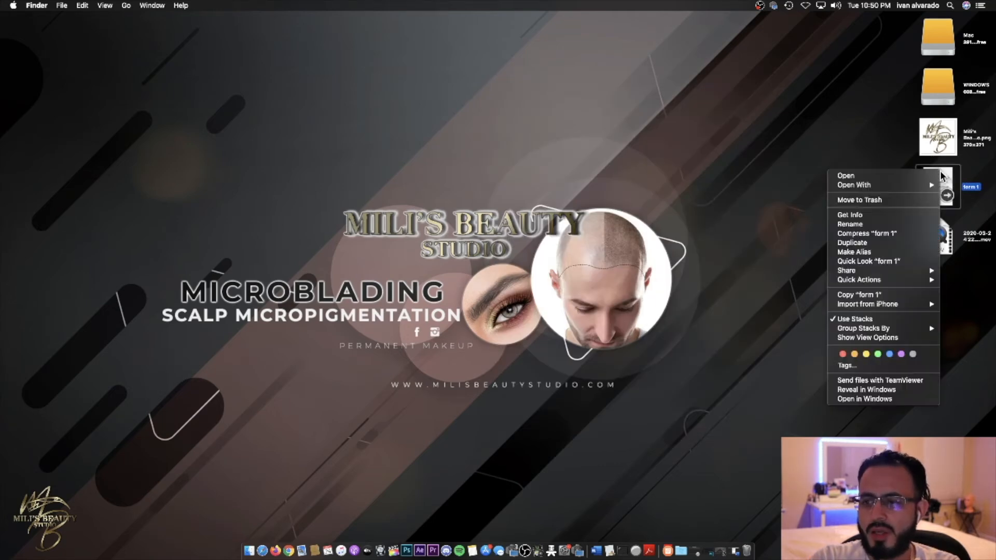
mouse_move(924, 186)
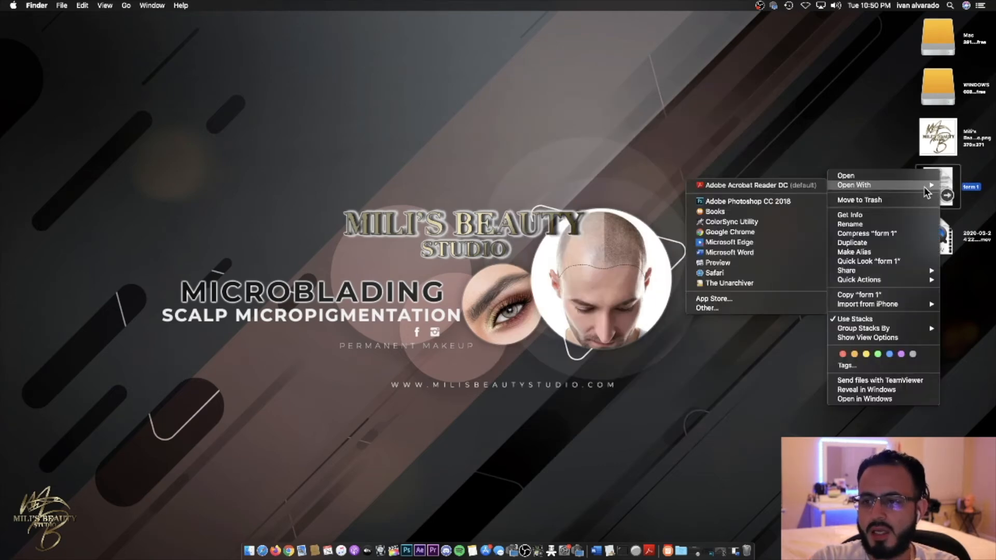
click(776, 203)
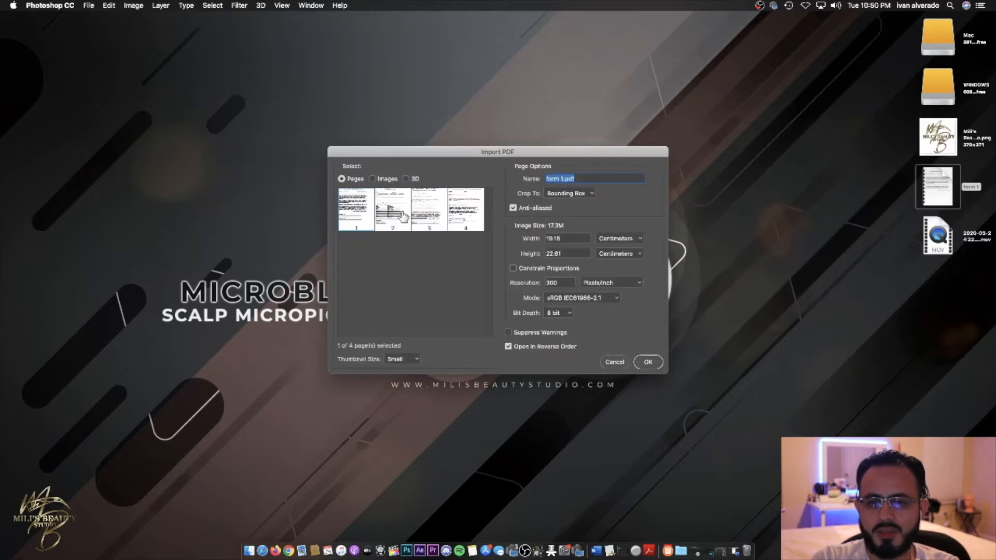
- Select all four pages of form 1.pdf and import them as separate documents at 300 pixels/inch
key(super+a)
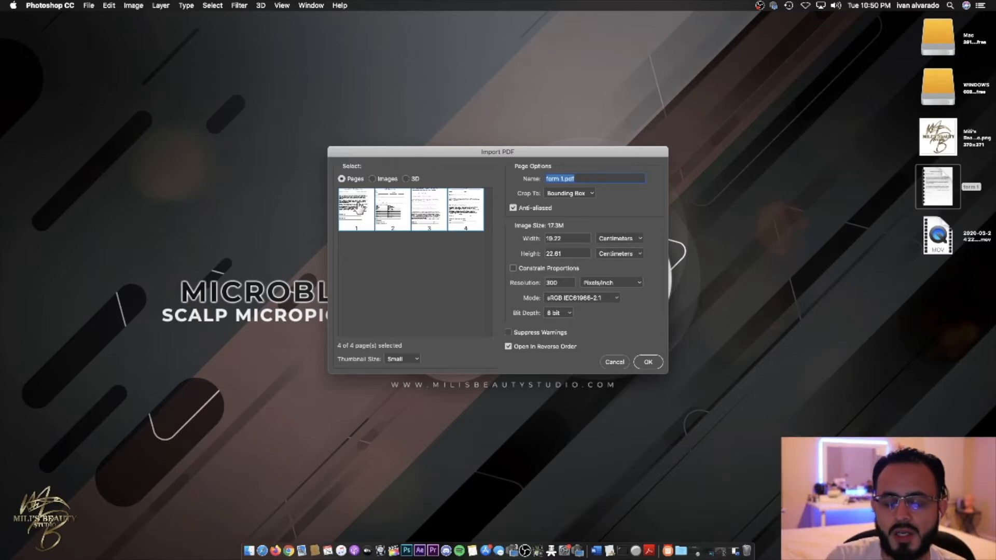
super+click(465, 213)
super+click(418, 212)
super+click(355, 214)
super+click(381, 223)
super+click(366, 217)
super+click(393, 212)
super+click(431, 212)
super+click(463, 214)
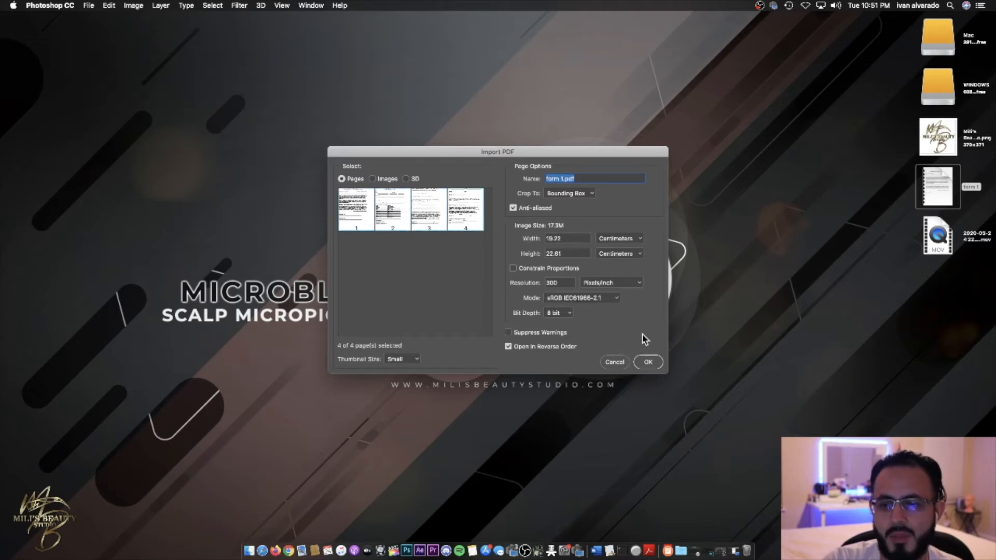
click(655, 365)
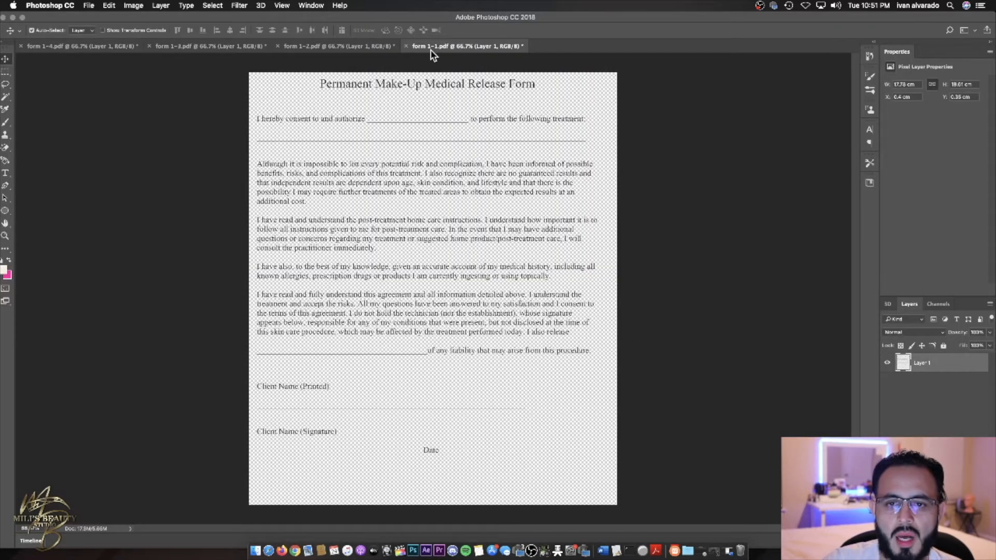
- Look through the imported page documents and return to the medical release page, form 1-1.pdf
click(340, 47)
click(78, 46)
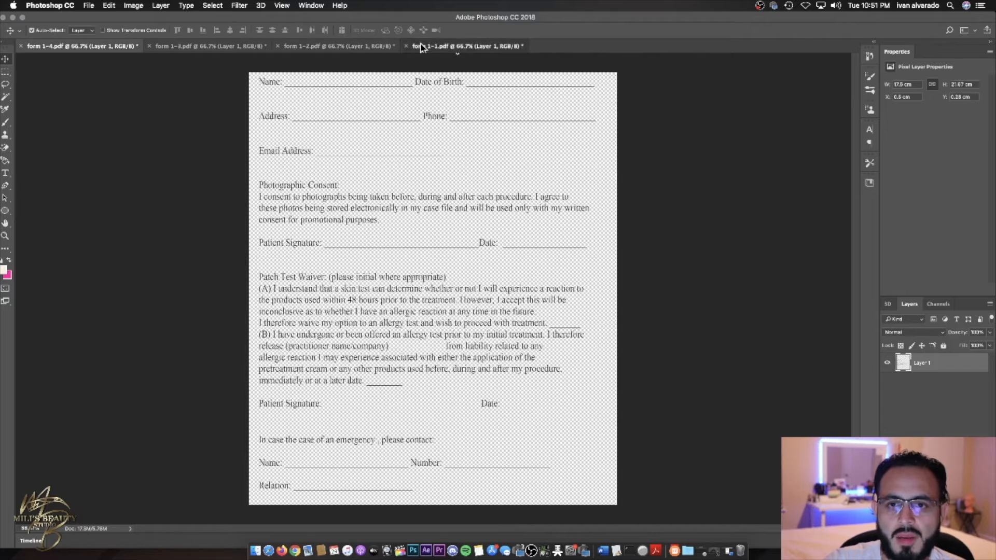
click(442, 47)
click(208, 46)
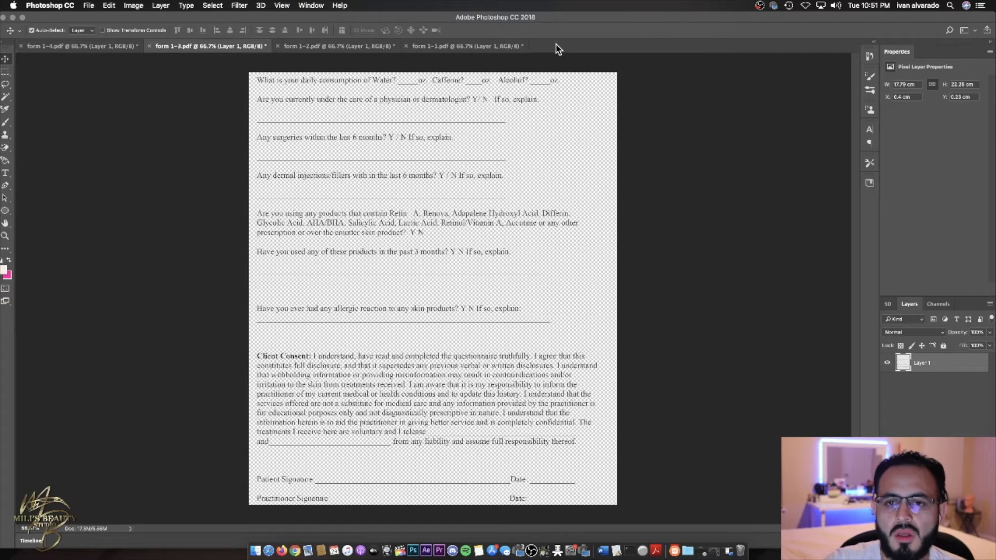
click(481, 47)
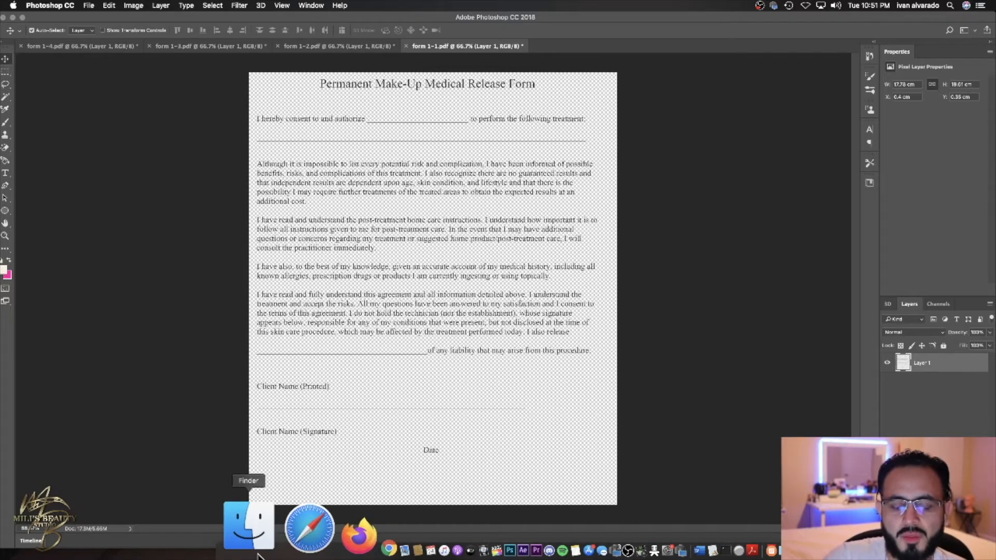
- Place the Mili's Beauty Studio Logo image from the desktop onto the medical release page, form 1-1.pdf
drag(873, 18, 790, 22)
click(943, 124)
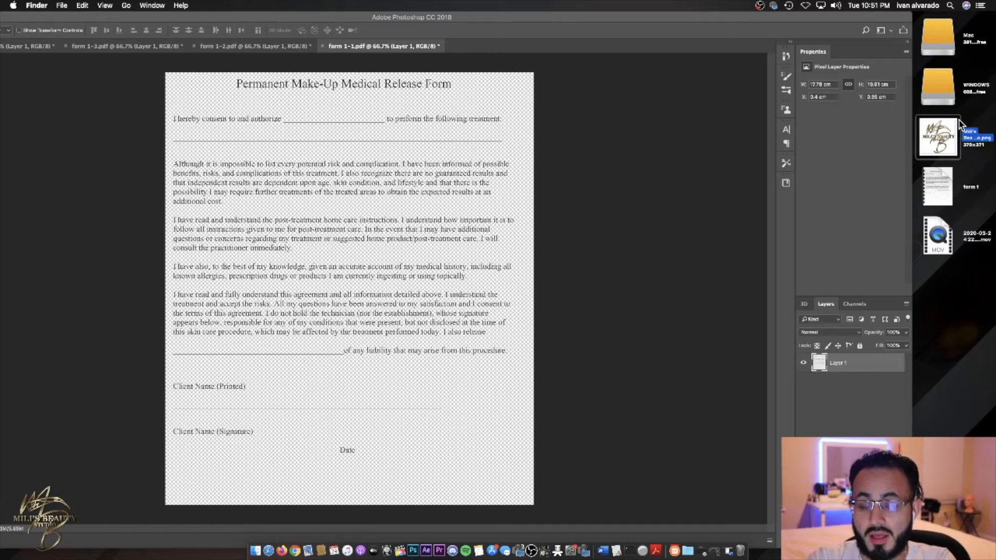
drag(952, 127, 422, 225)
- Scale the placed logo to about 15 cm wide and 14 cm high over the middle of the form text
drag(485, 126, 442, 174)
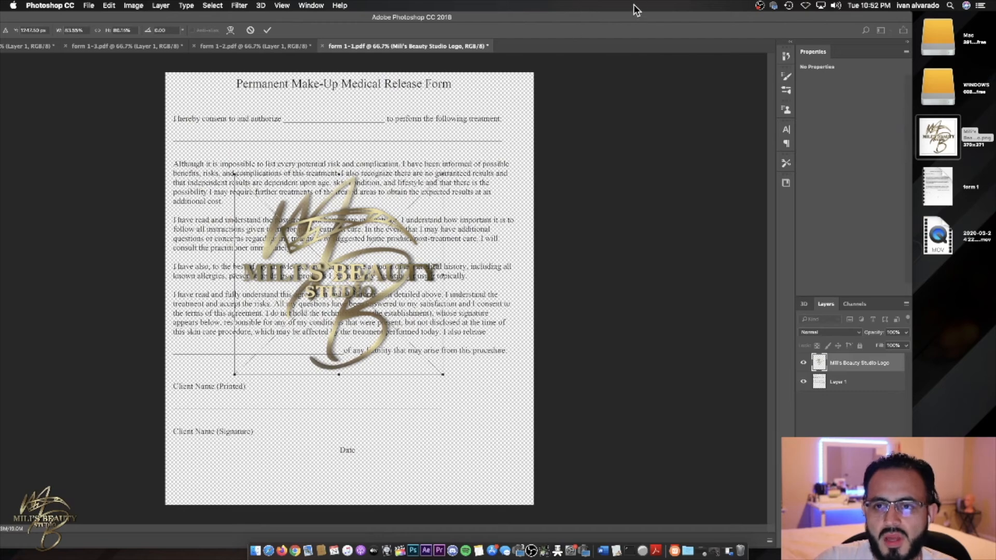
drag(649, 20, 729, 10)
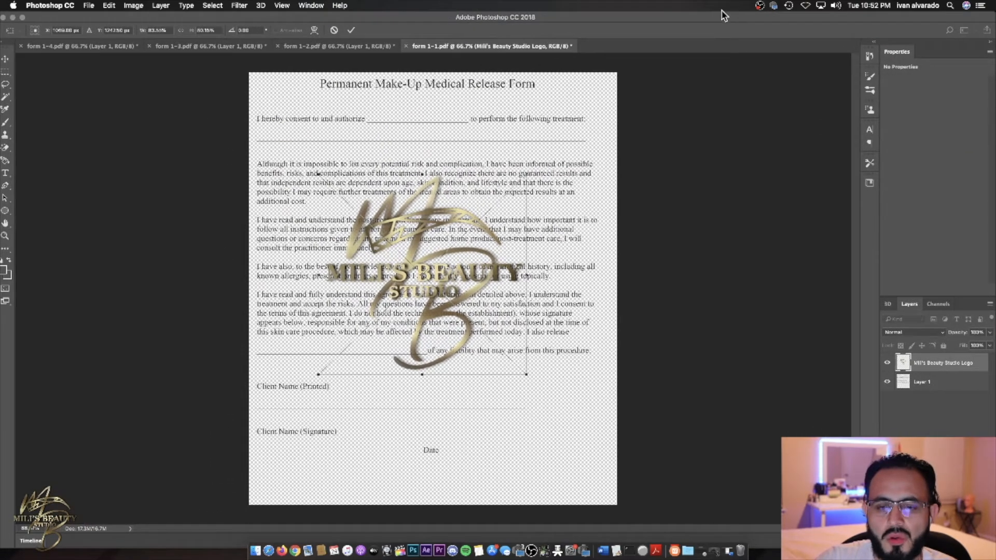
drag(526, 175, 570, 142)
drag(542, 194, 522, 194)
drag(547, 368, 585, 410)
drag(532, 326, 514, 318)
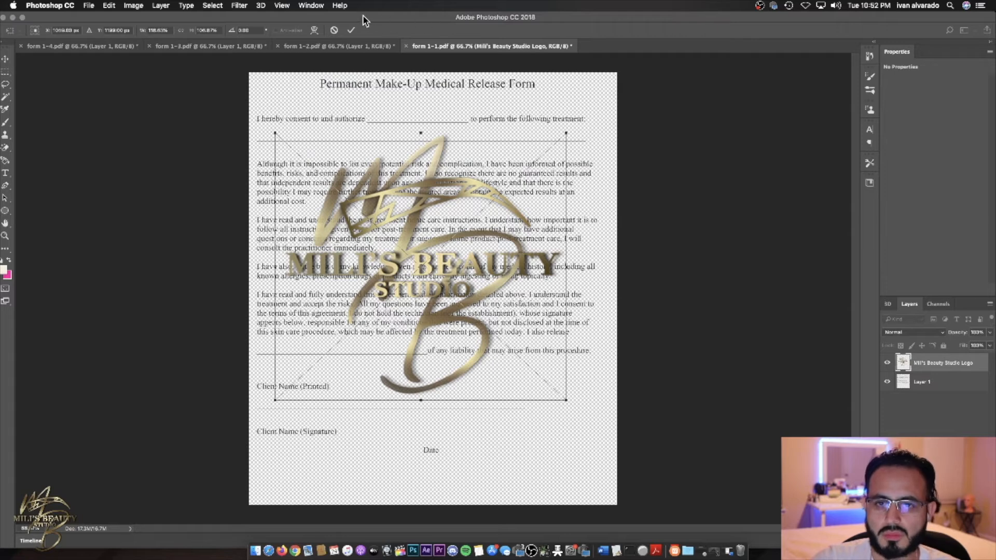
click(351, 30)
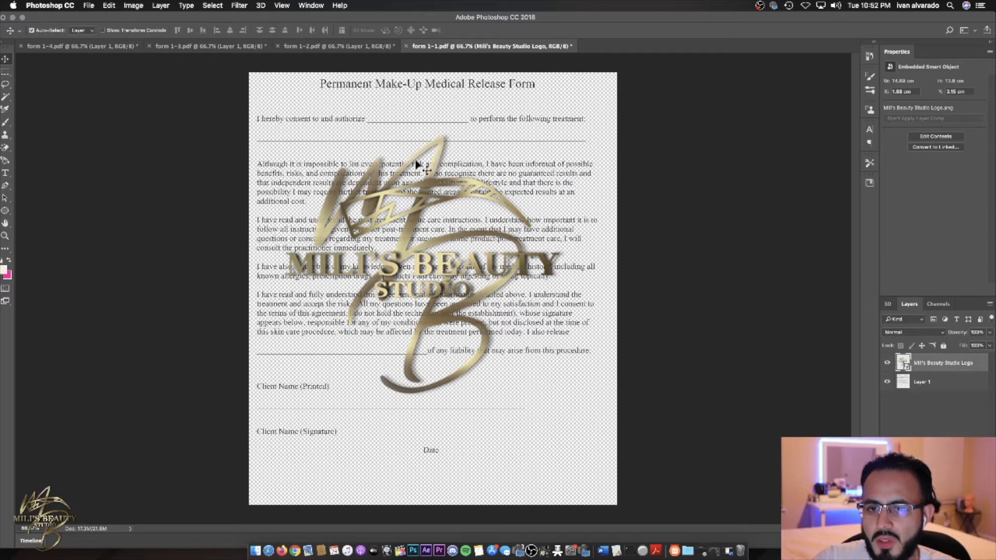
- Move the logo layer beneath Layer 1 and lower its opacity to 50% as a watermark
drag(955, 368, 946, 392)
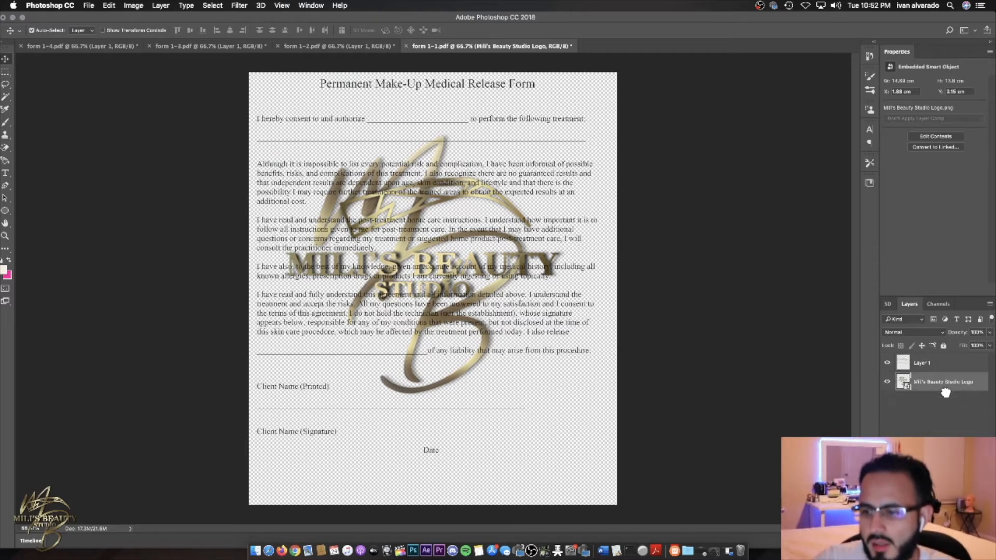
click(989, 333)
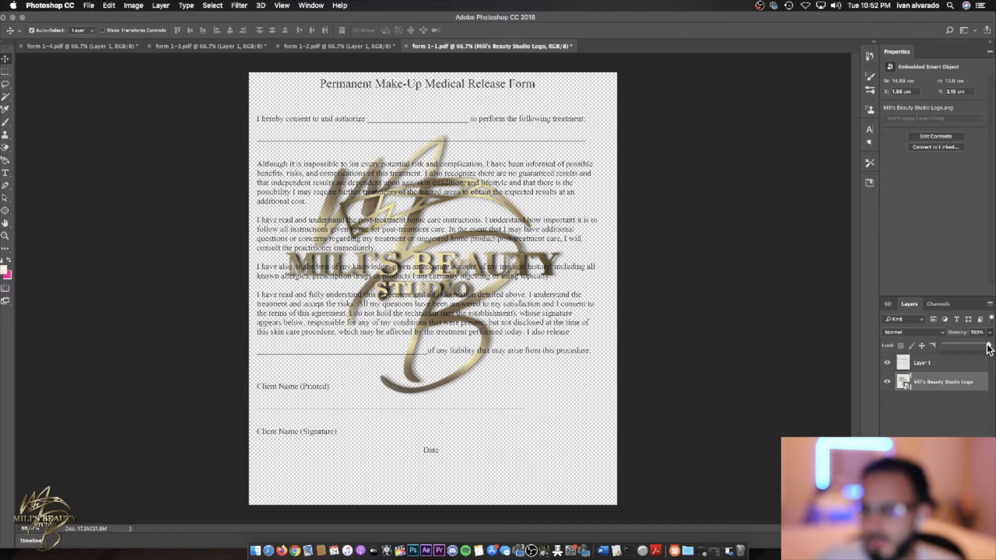
drag(987, 347, 966, 348)
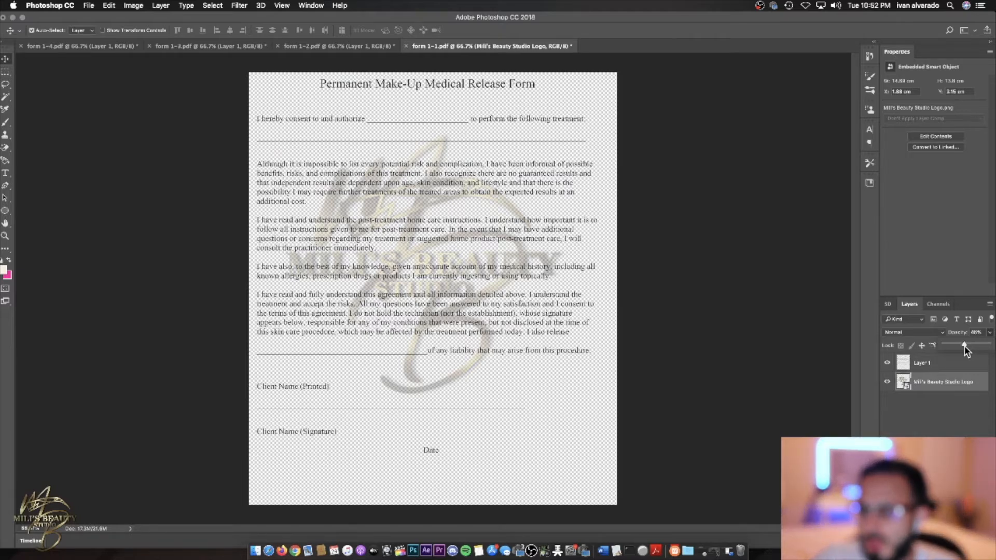
click(959, 400)
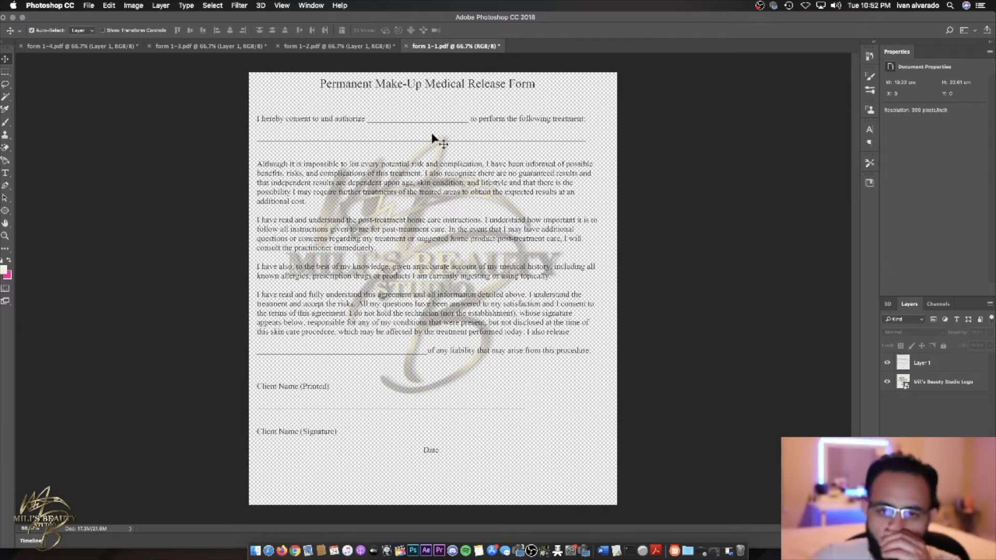
- Copy the Mili's Beauty Studio Logo layer from form 1-1.pdf after glancing at the other page documents
click(363, 47)
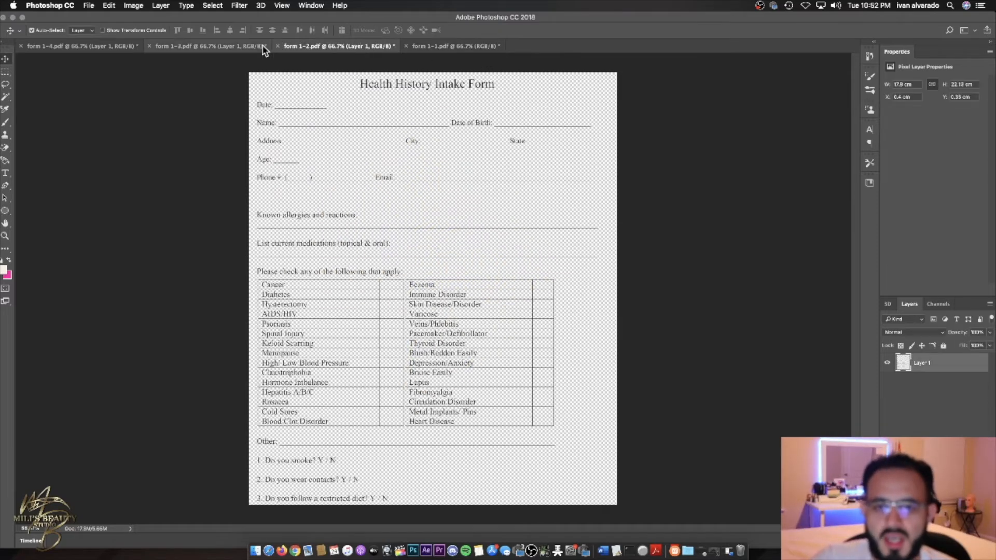
click(124, 52)
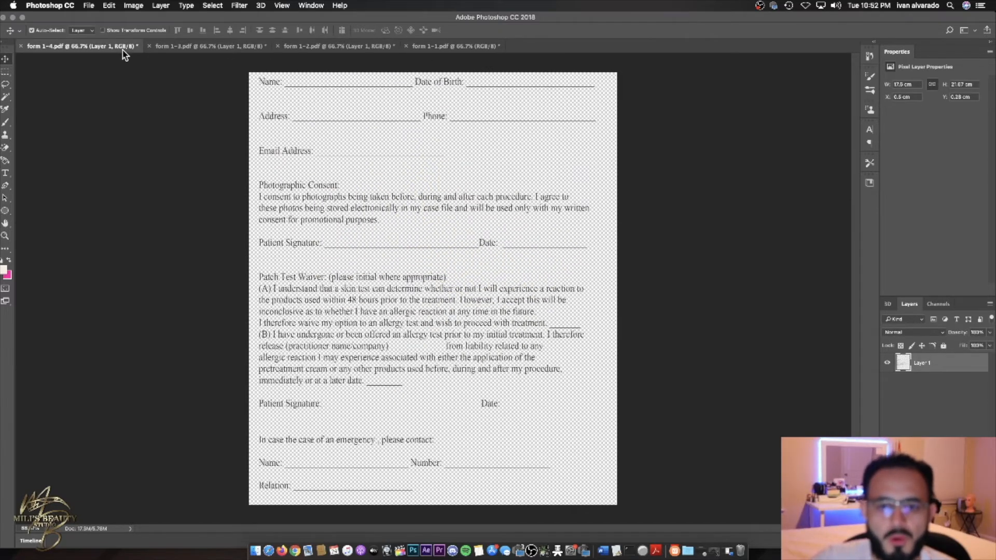
click(448, 47)
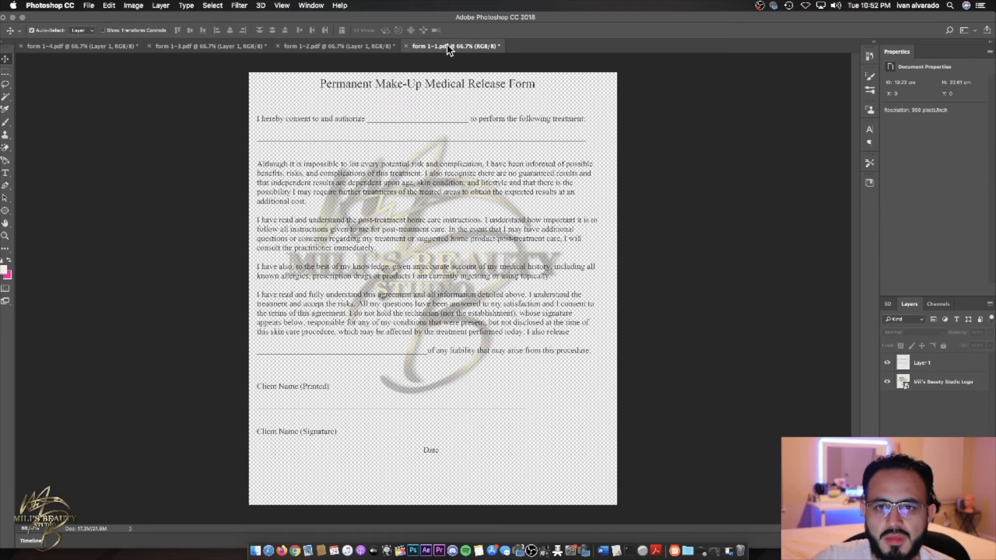
click(951, 382)
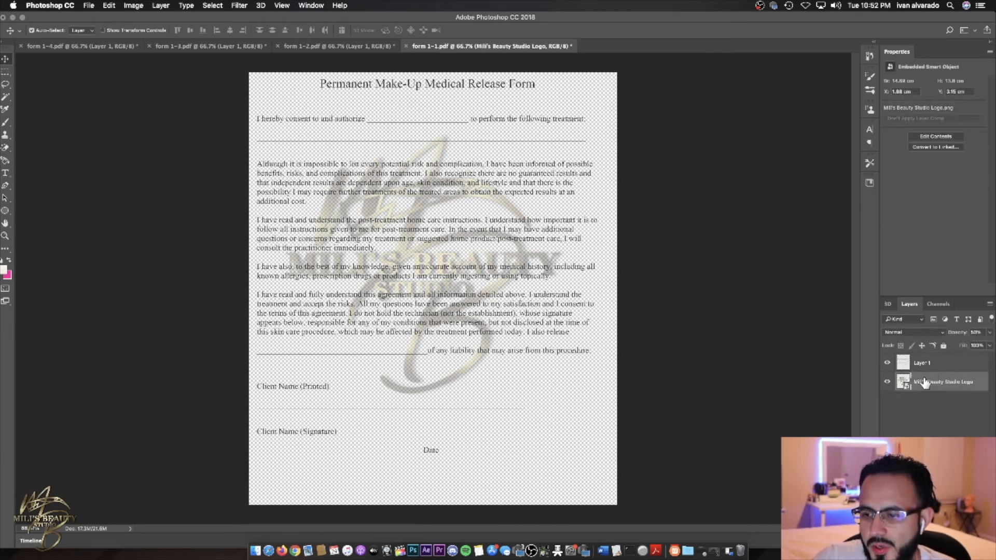
click(109, 6)
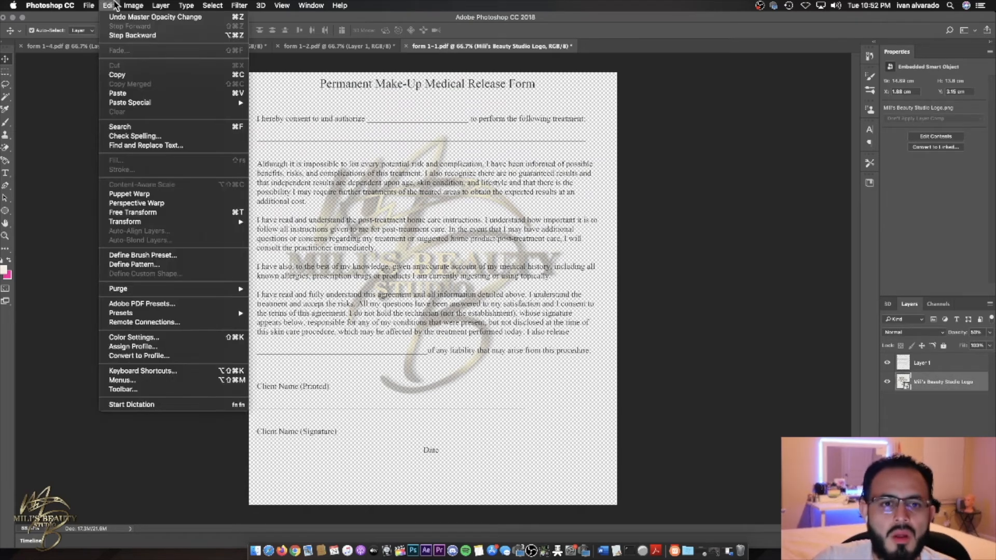
click(134, 75)
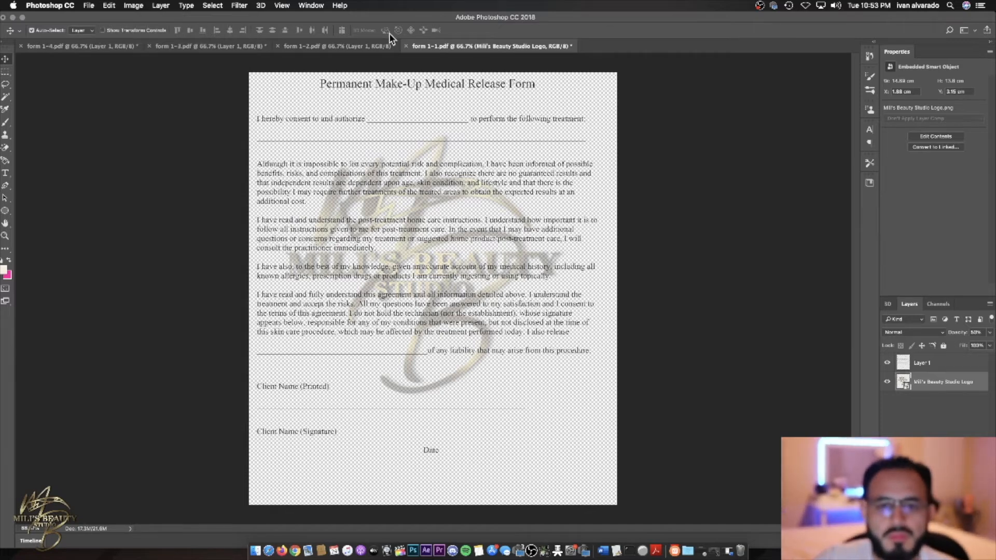
- Paste the copied logo in place on the health history intake page, form 1-2.pdf
click(340, 45)
click(109, 6)
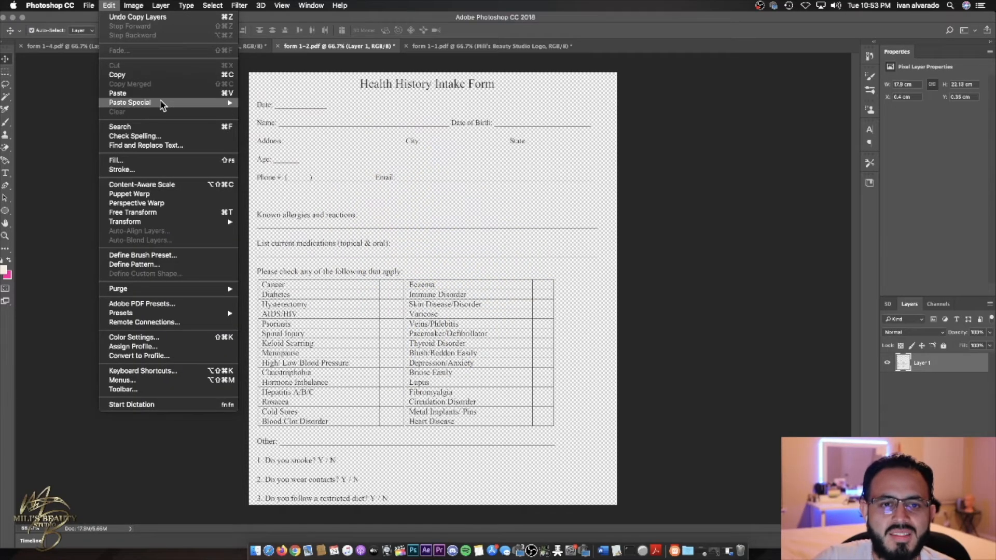
mouse_move(161, 102)
click(276, 114)
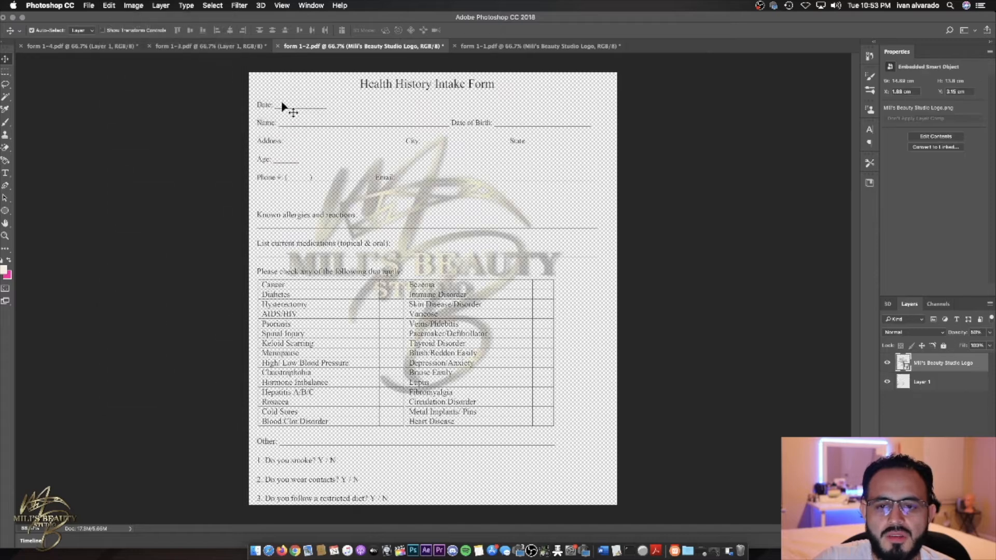
- Paste the copied logo in place on the client consent page, form 1-3.pdf
click(228, 46)
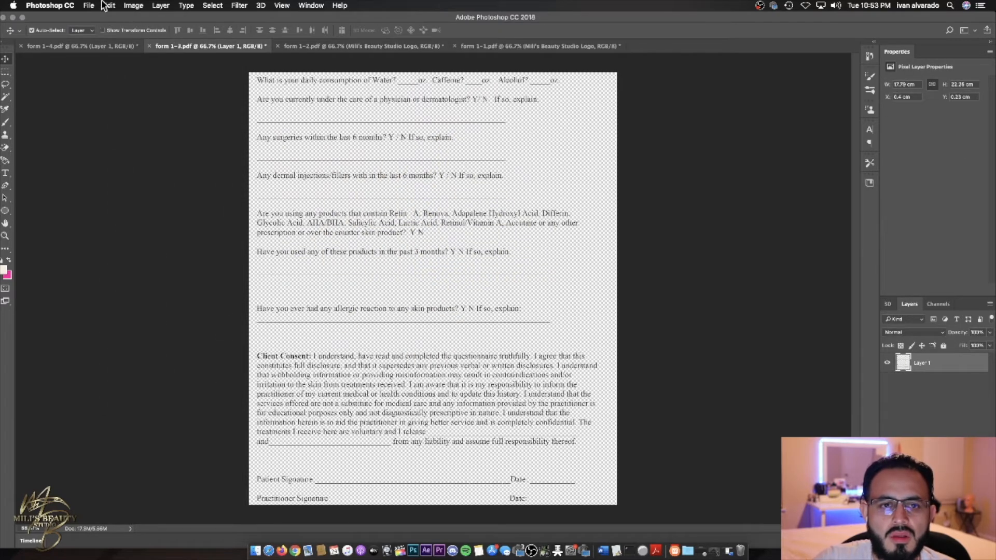
click(109, 5)
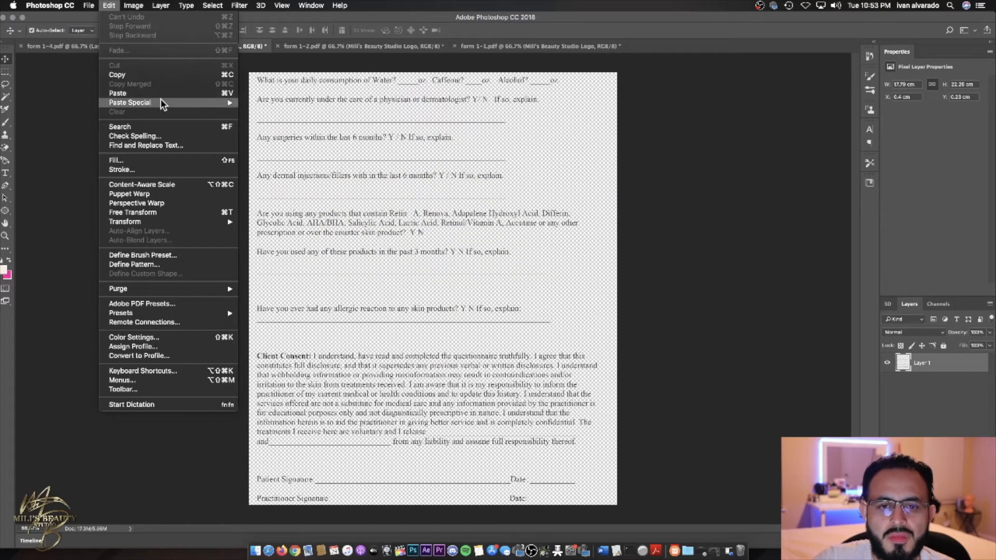
mouse_move(161, 102)
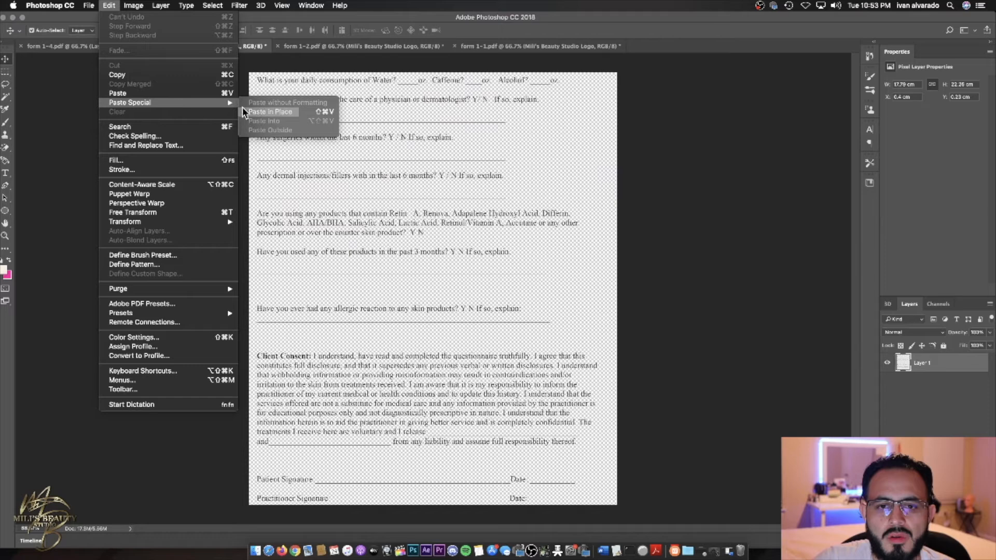
click(272, 113)
- Paste the copied logo in place on the photographic consent page, form 1-4.pdf
click(106, 48)
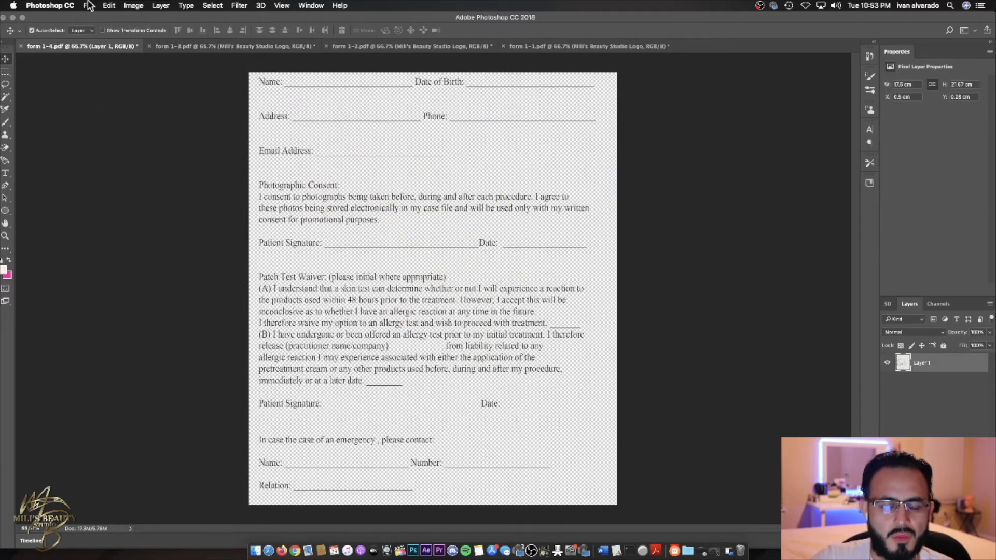
click(90, 5)
mouse_move(117, 7)
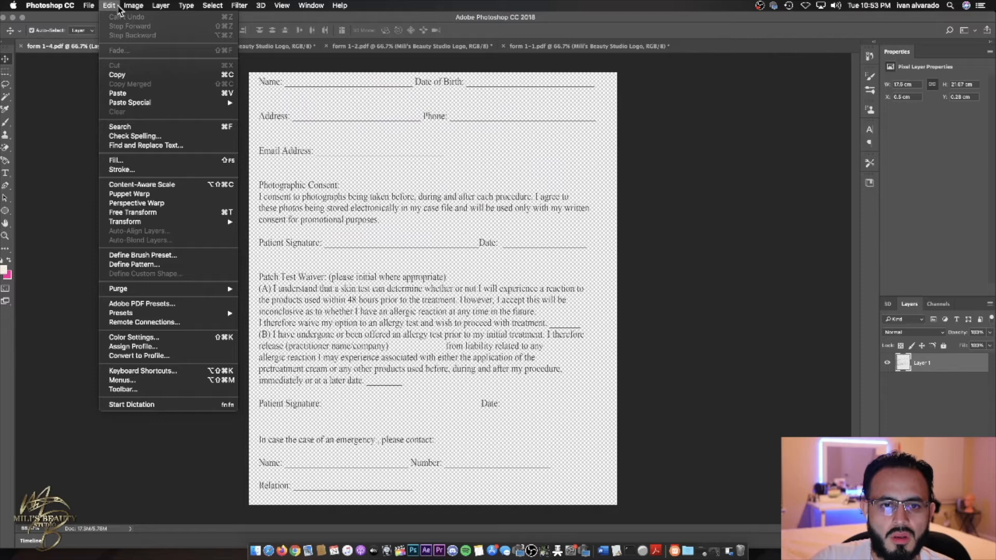
mouse_move(160, 103)
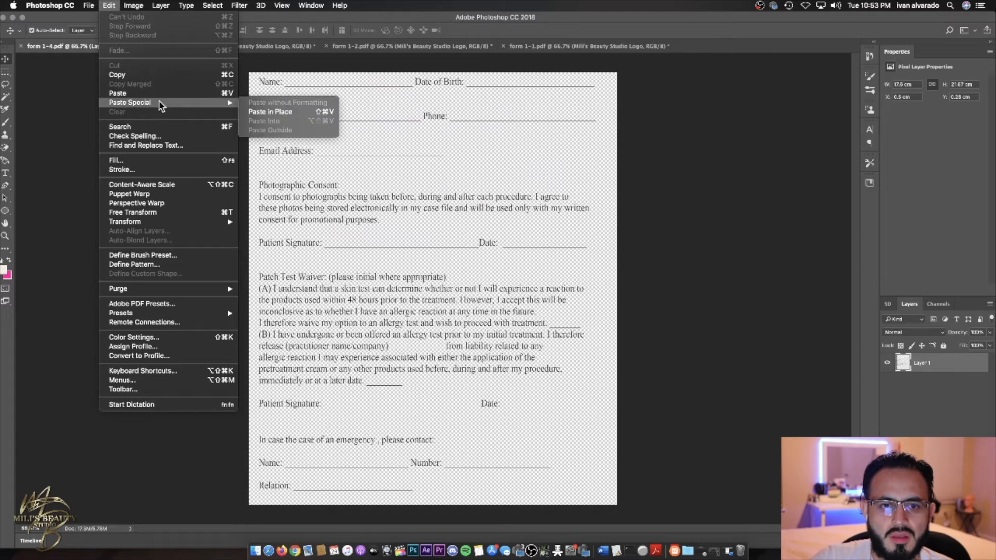
click(270, 107)
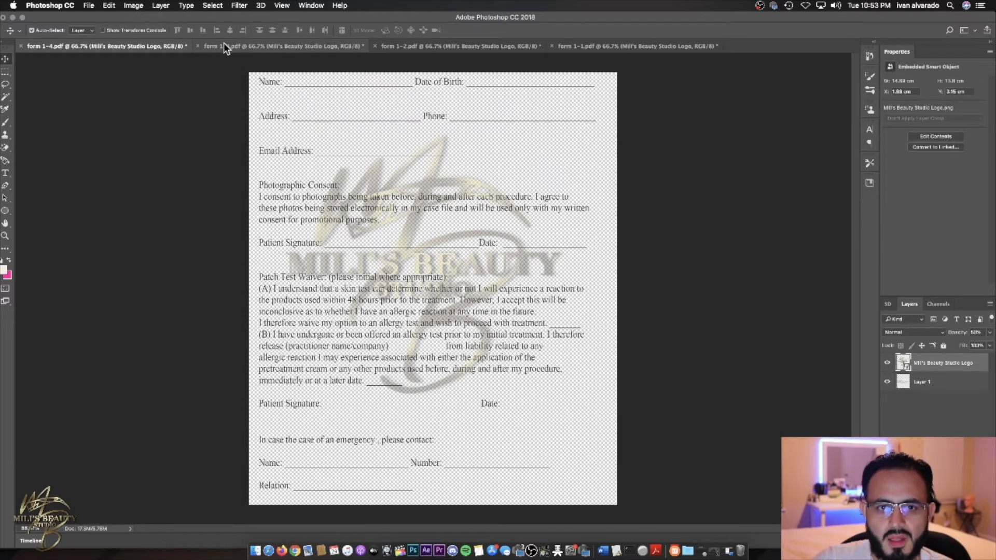
- Check the logo placement on all four page documents and return to form 1-1.pdf
click(223, 45)
click(410, 46)
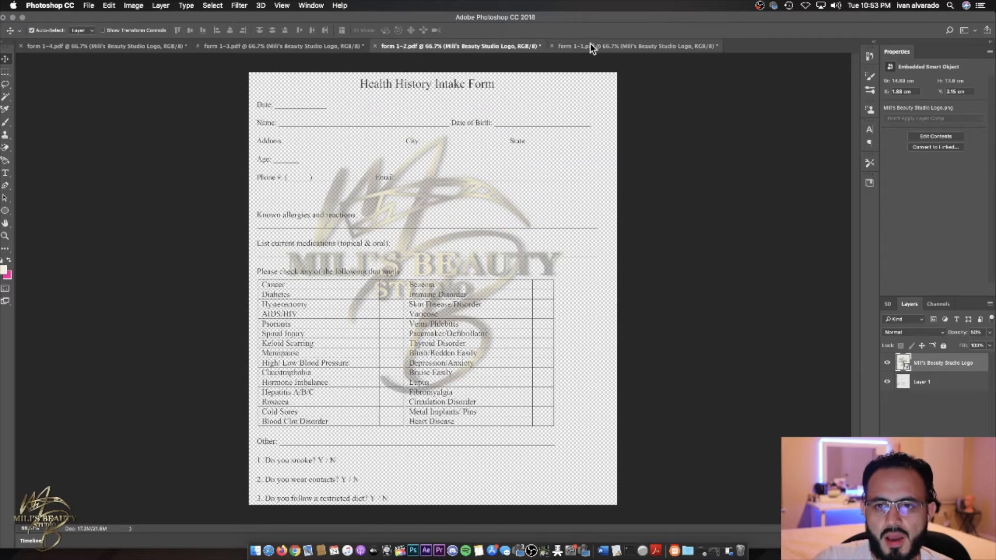
click(590, 45)
click(323, 47)
click(137, 48)
click(618, 46)
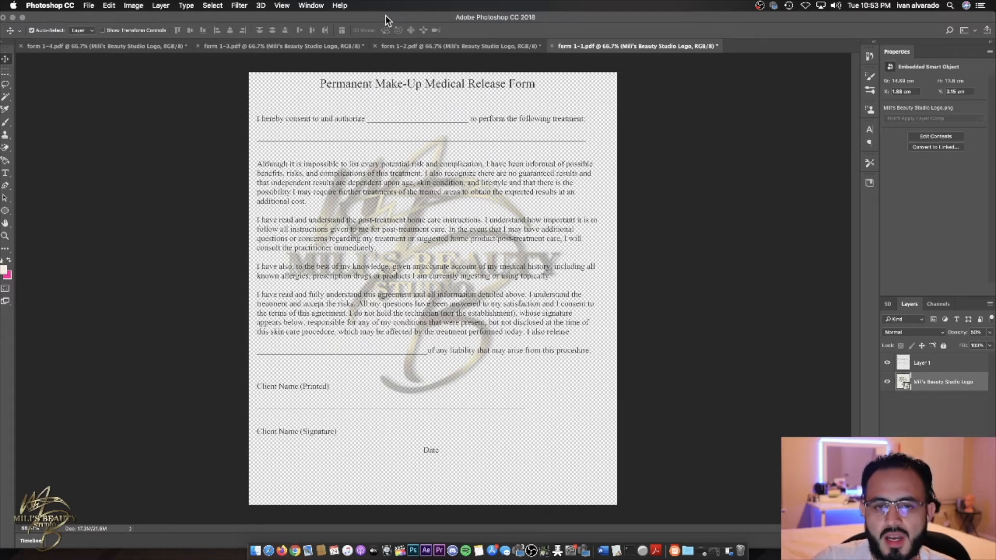
- Save the medical release page to the desktop as a JPEG named 1 at Maximum quality, 12
click(93, 7)
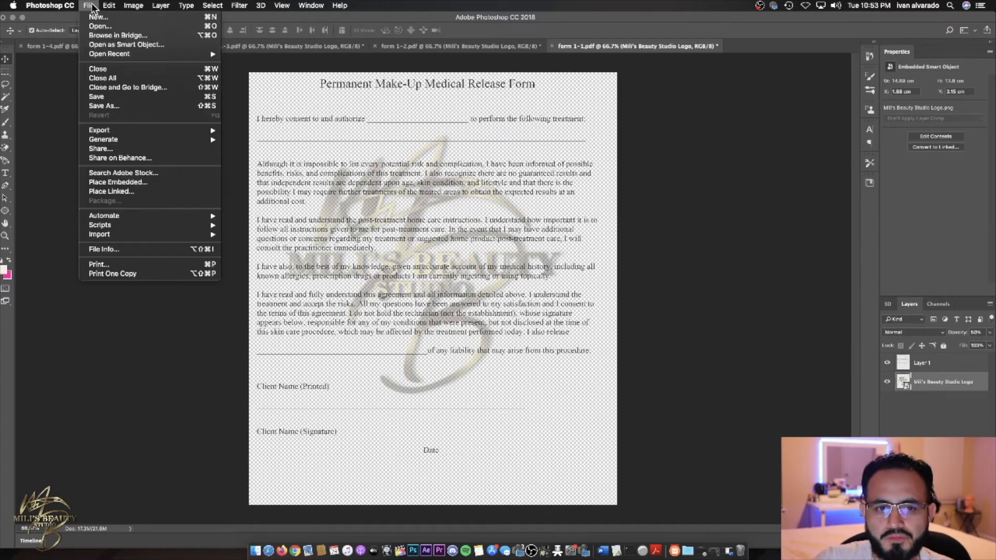
click(124, 107)
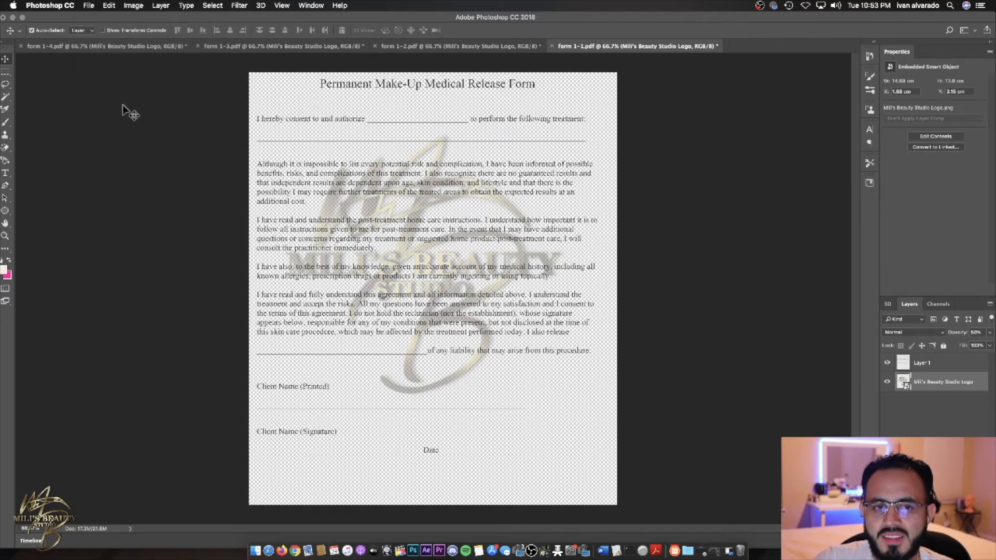
click(494, 269)
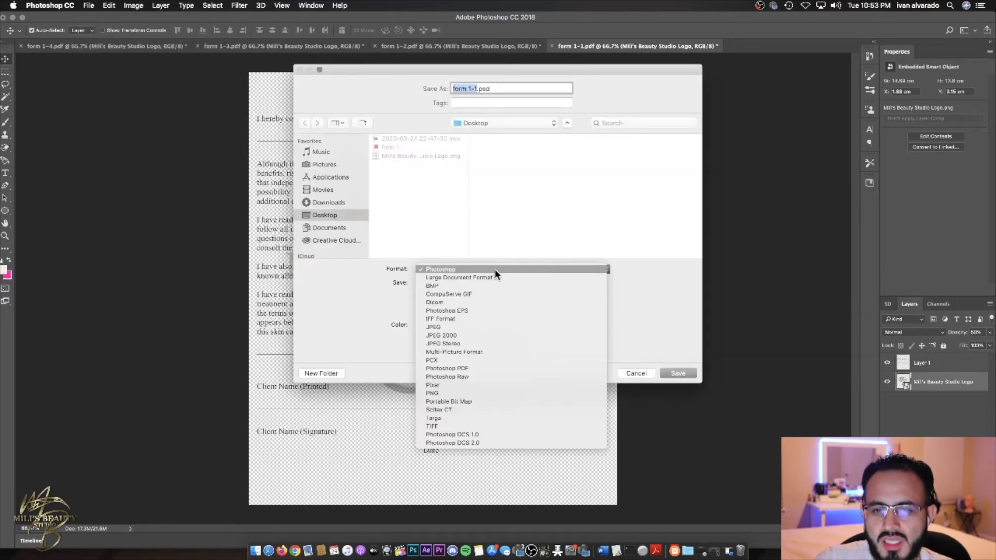
click(478, 326)
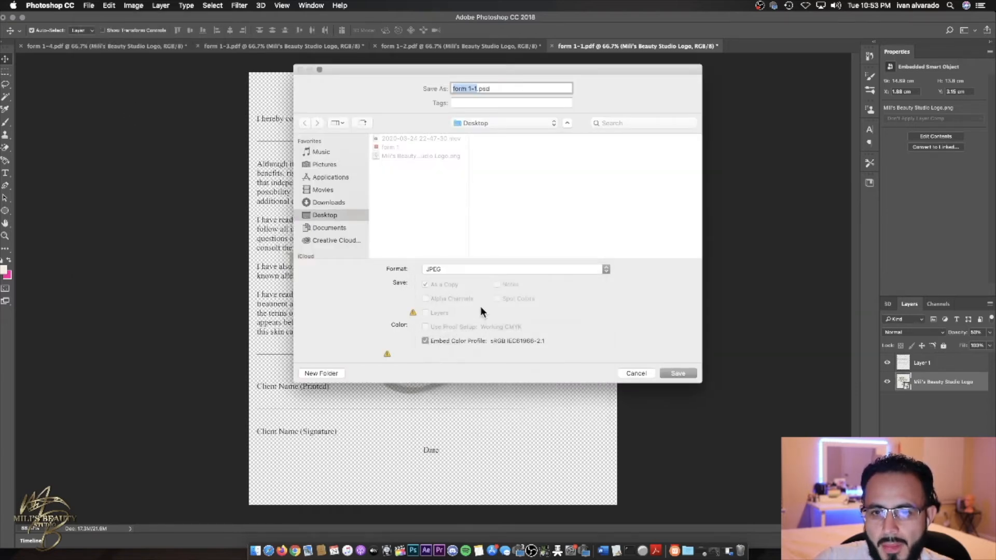
click(483, 129)
click(497, 113)
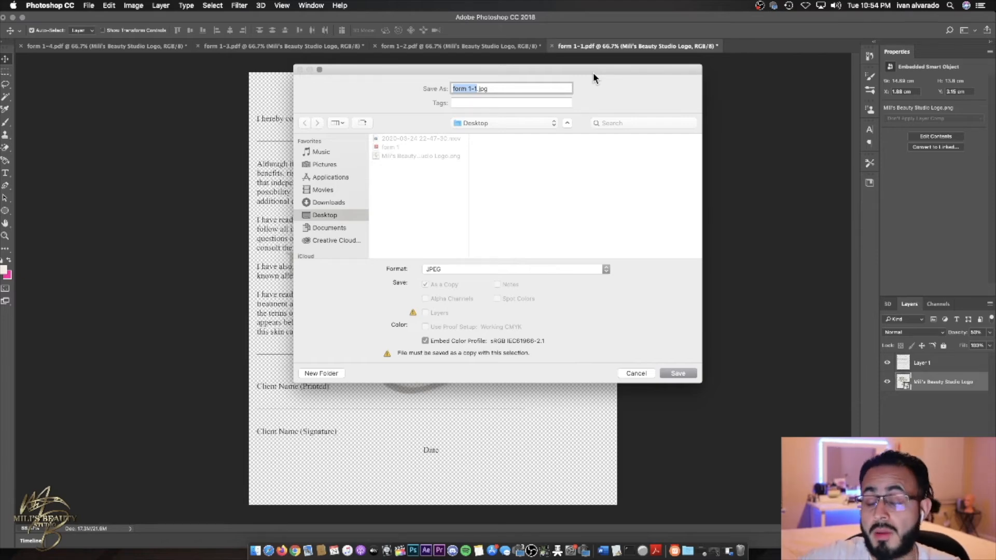
text(1)
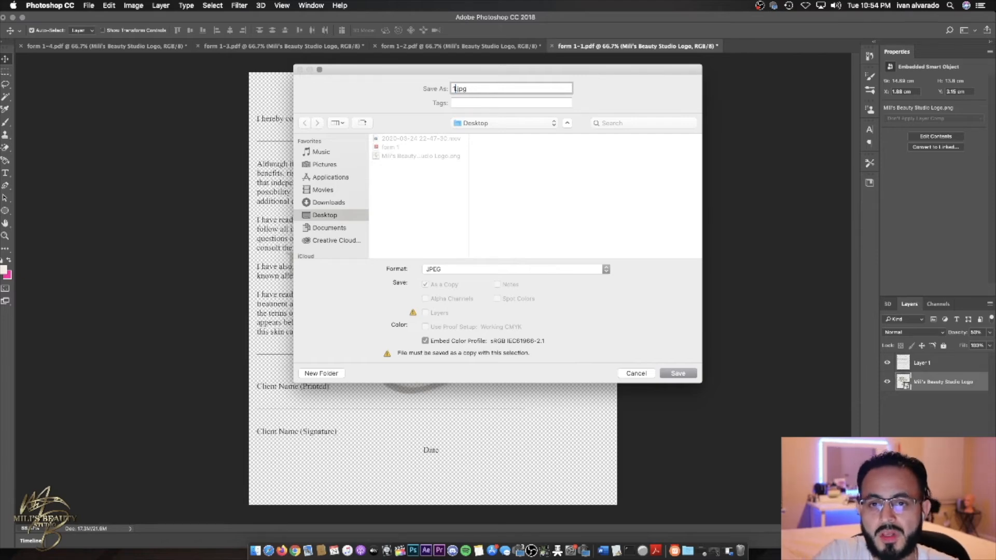
click(676, 372)
click(462, 250)
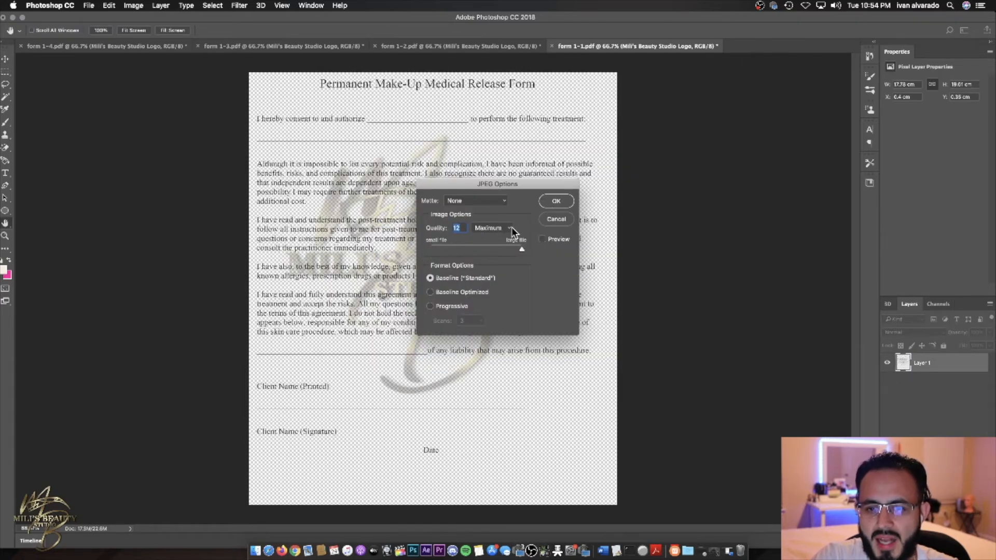
click(558, 201)
- Save the health history page, form 1-2.pdf, to the desktop as a JPEG named 2 at Maximum quality, 12
click(481, 48)
click(89, 6)
click(145, 96)
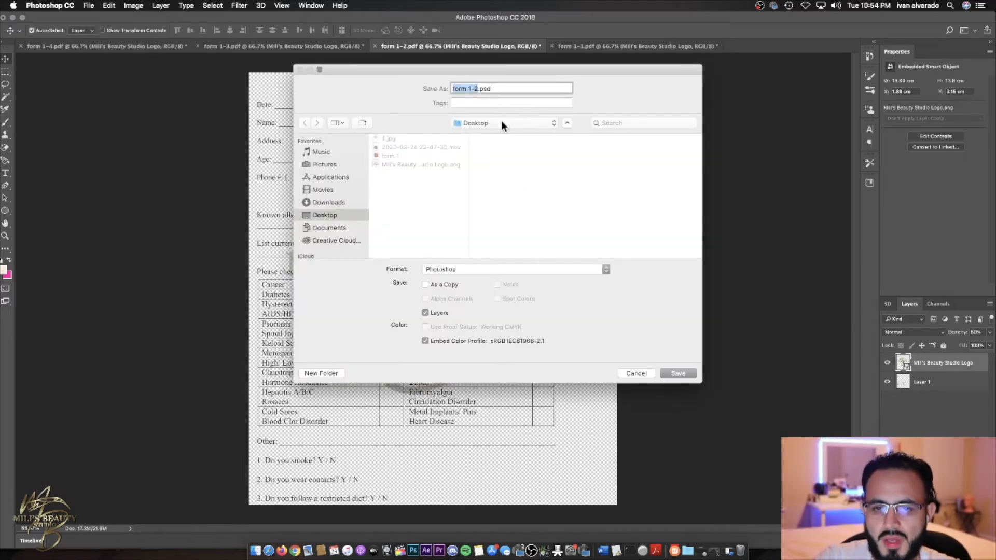
key(F2)
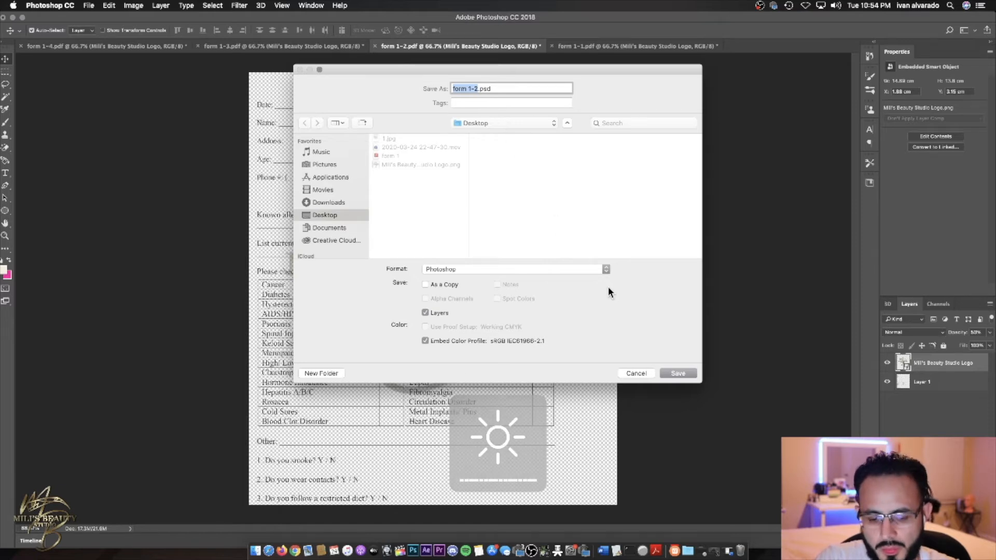
text(2)
click(568, 272)
click(568, 277)
click(523, 269)
click(493, 318)
click(678, 373)
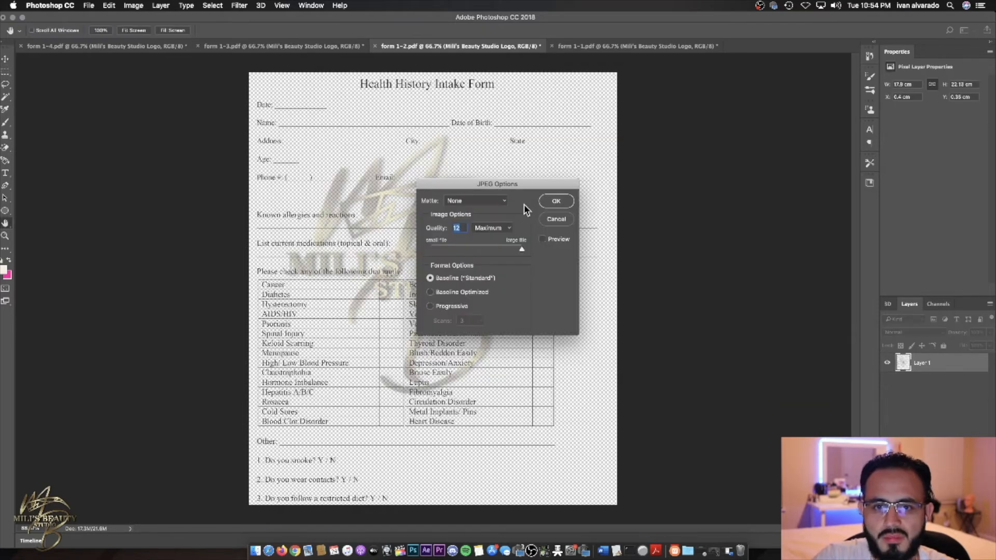
click(555, 201)
- Save the client consent page, form 1-3.pdf, to the desktop as a JPEG named 3
click(284, 46)
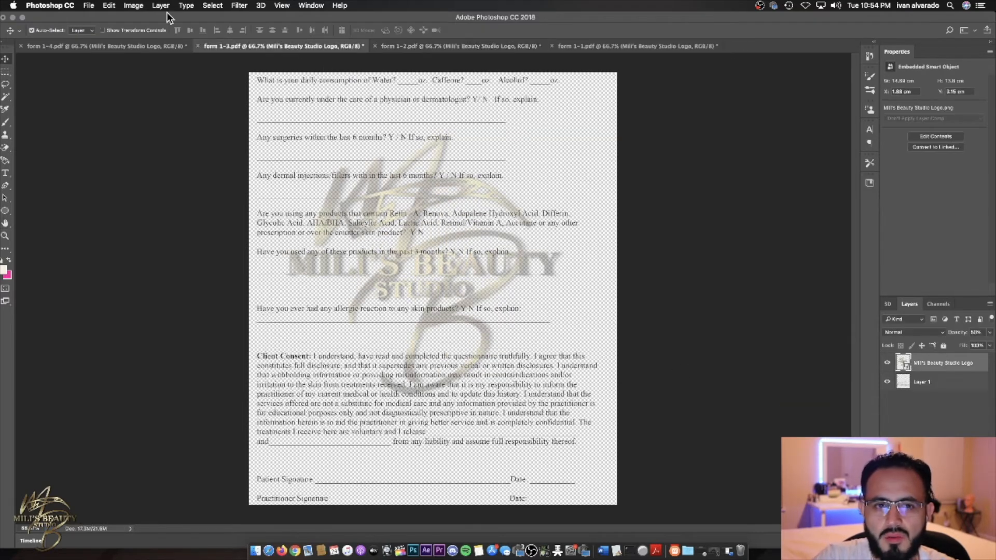
click(88, 5)
click(119, 99)
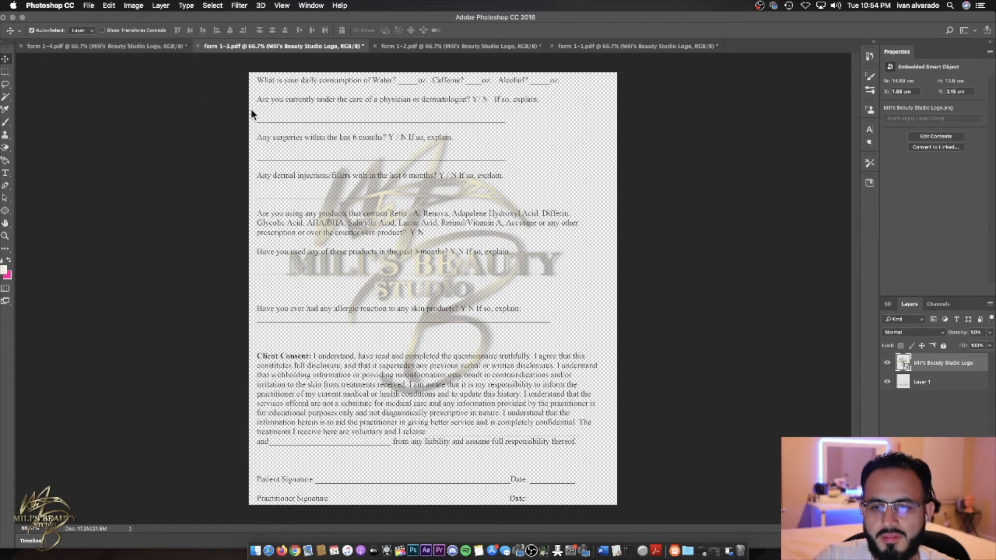
click(545, 269)
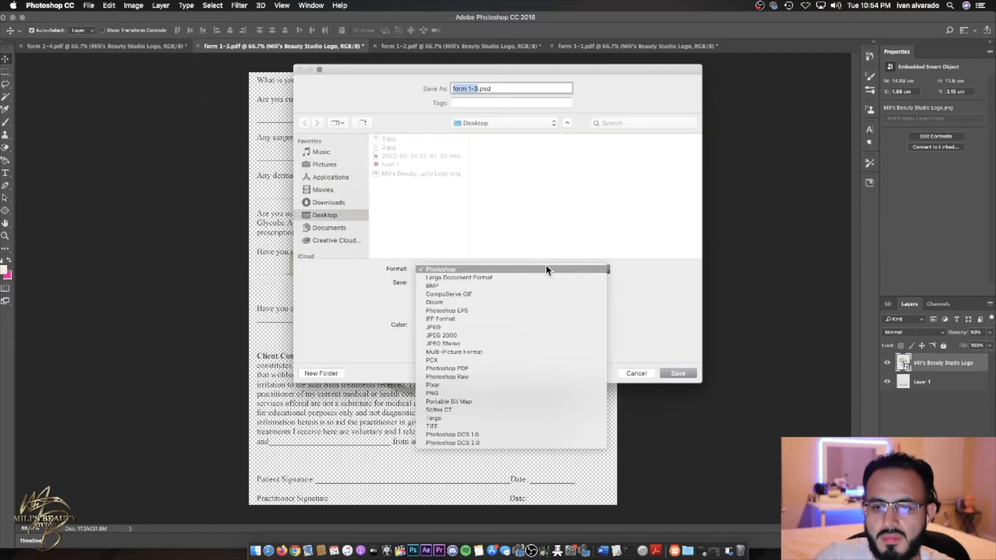
click(525, 327)
key(ctrl+Up)
click(476, 148)
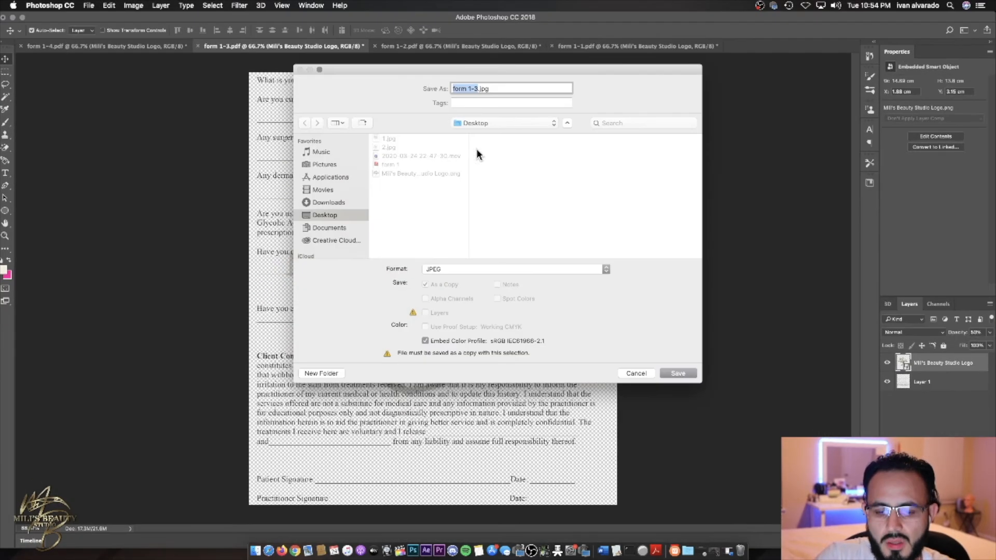
text(3)
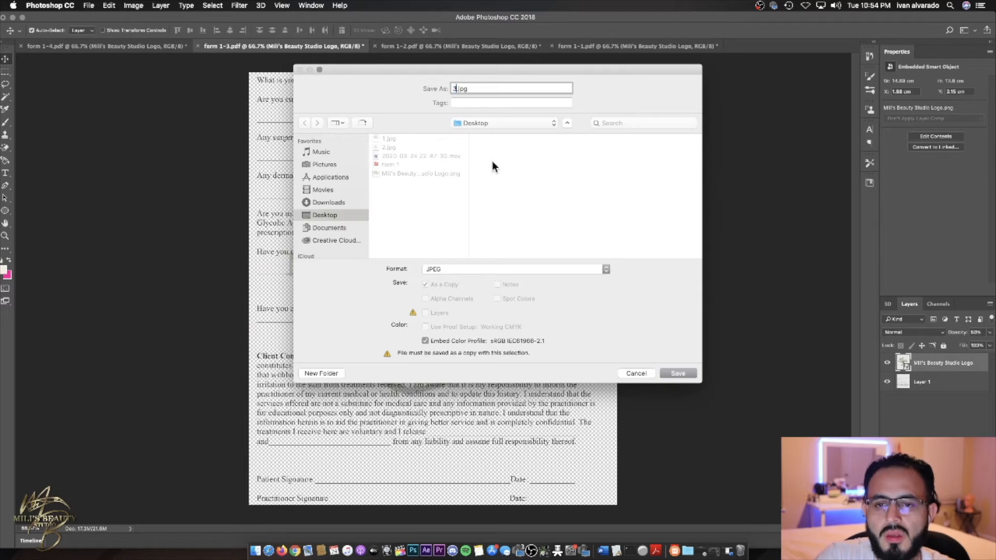
click(683, 373)
click(559, 201)
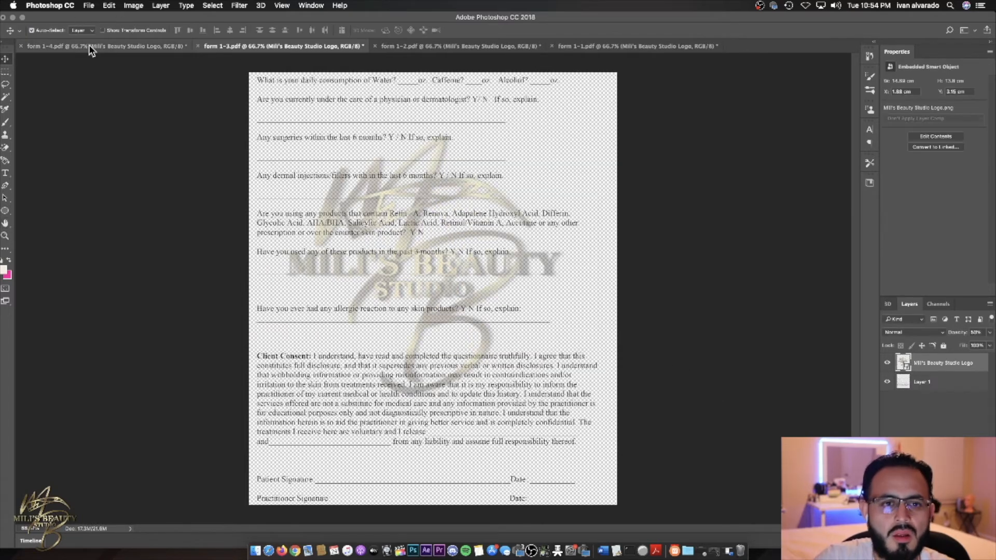
- Save the photographic consent page, form 1-4.pdf, to the desktop as a JPEG named 4 at Maximum quality, 12
click(89, 46)
click(89, 5)
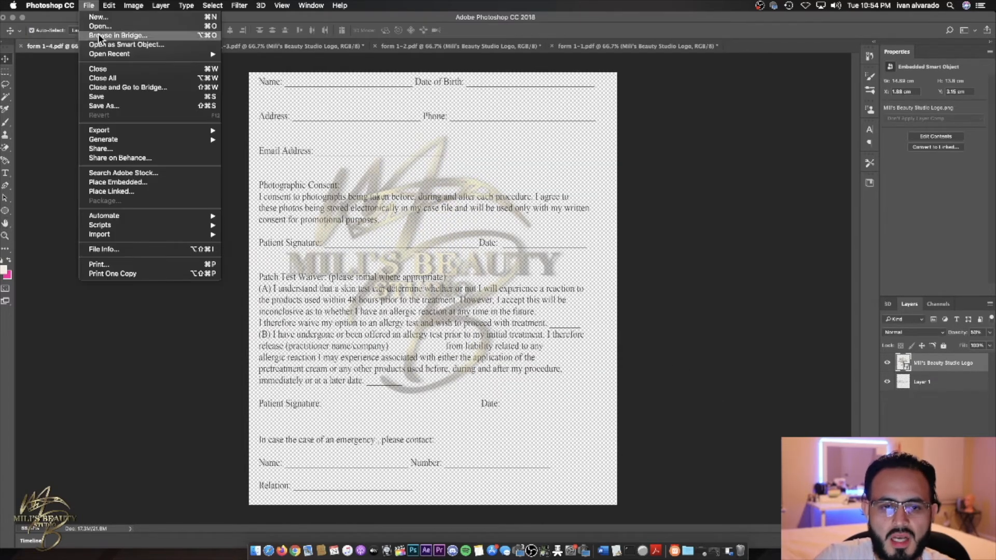
click(149, 110)
click(512, 269)
click(506, 328)
text(4)
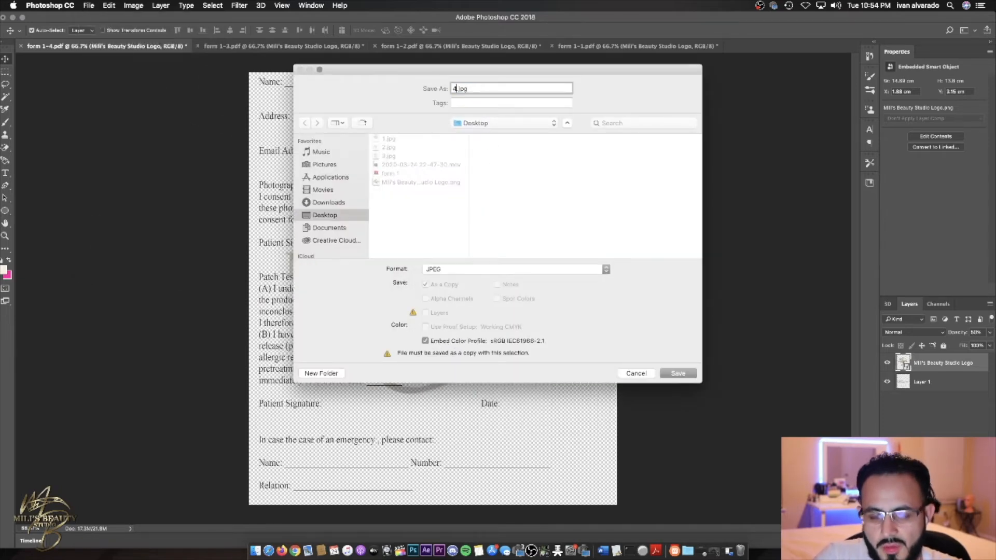
click(677, 373)
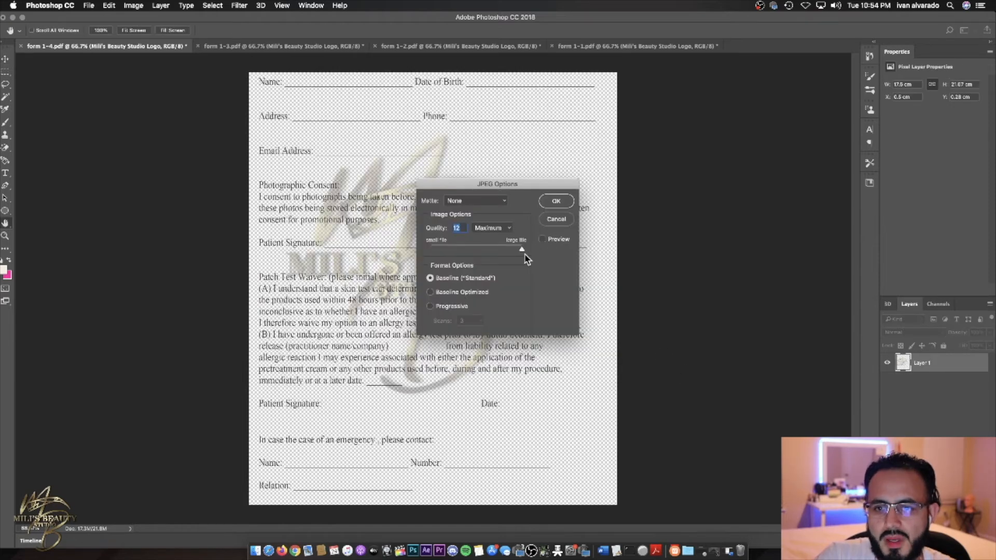
click(556, 202)
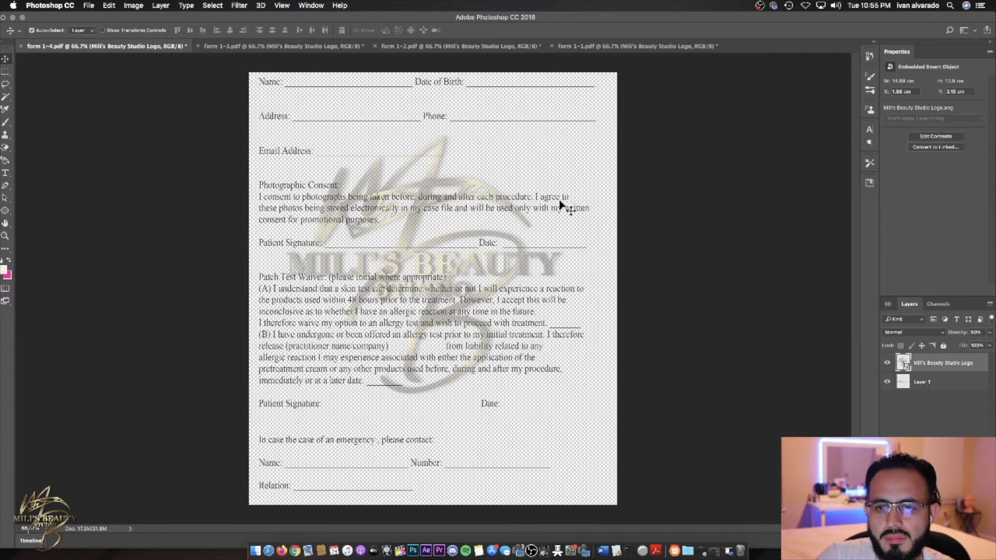
- Minimize Photoshop, expand the desktop's Images stack and open 1.jpg through 4.jpg together in Preview
click(13, 17)
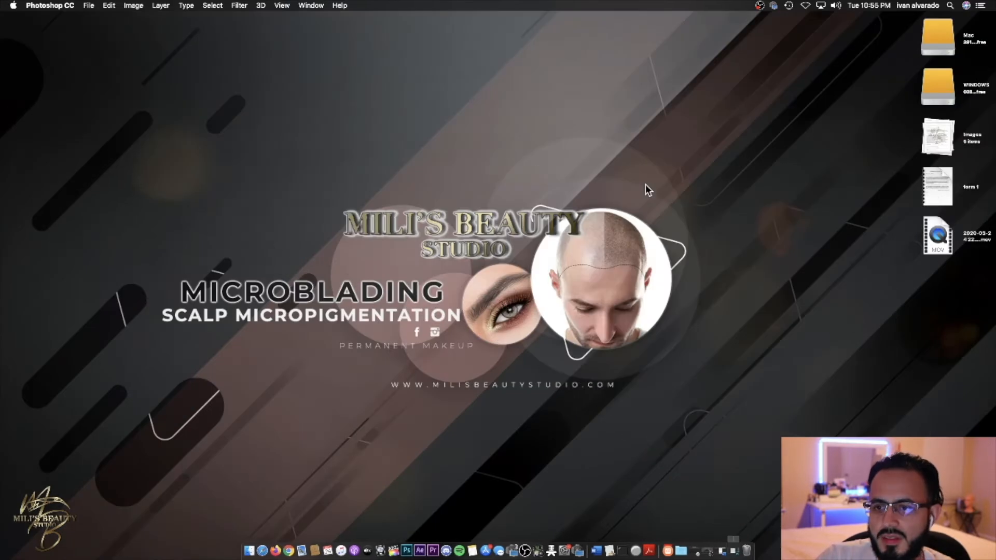
click(945, 135)
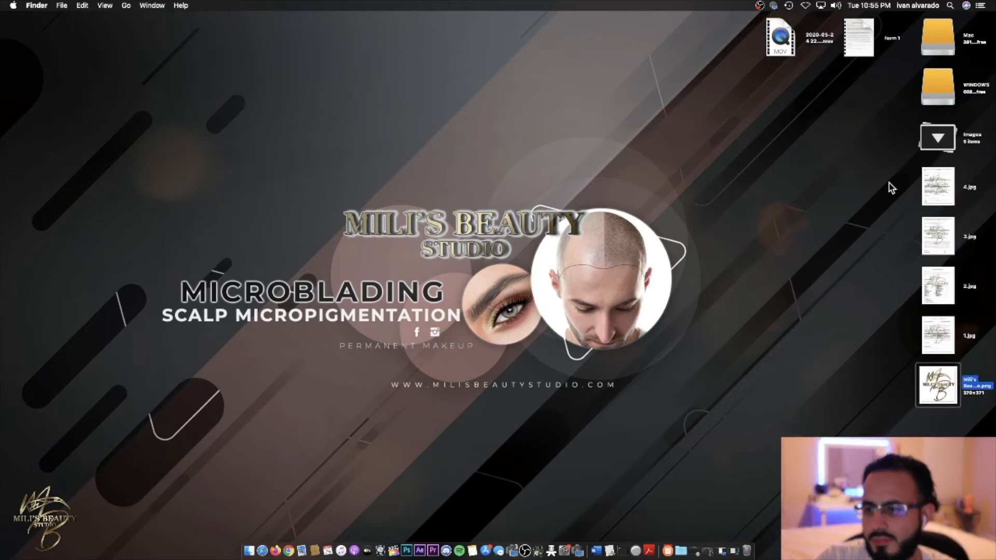
drag(865, 168, 953, 339)
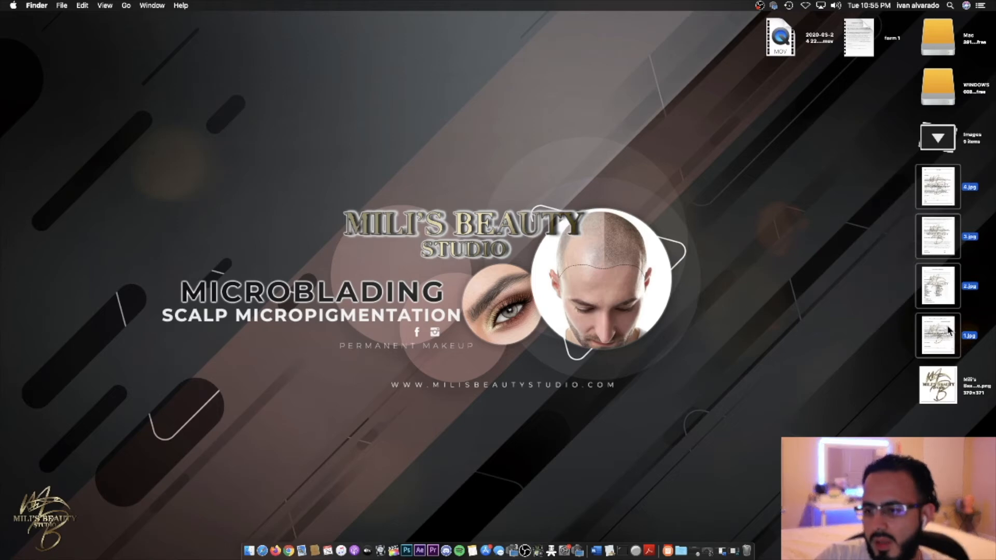
double_click(949, 330)
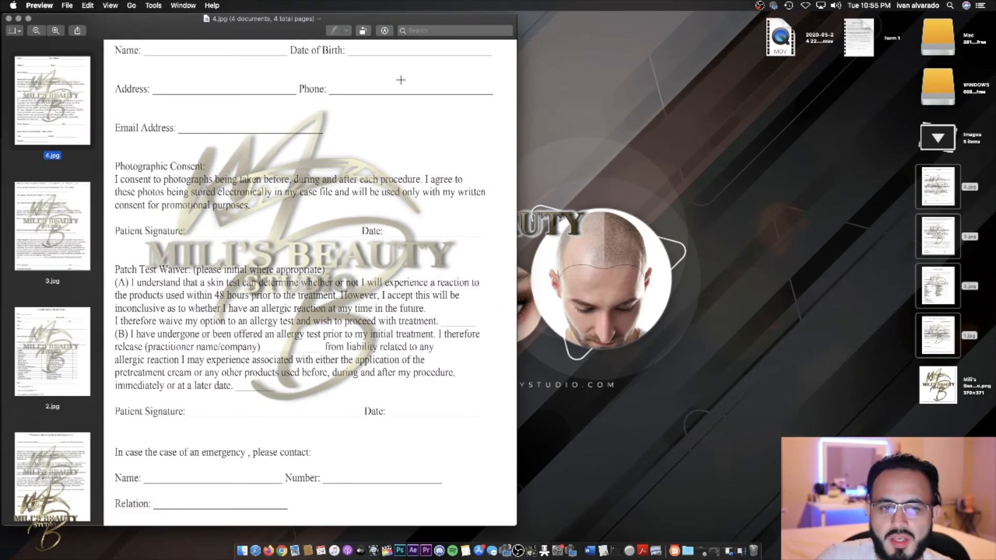
- Enlarge the Preview window and review the branded medical release and health history pages
drag(510, 14, 961, 10)
click(81, 347)
click(88, 466)
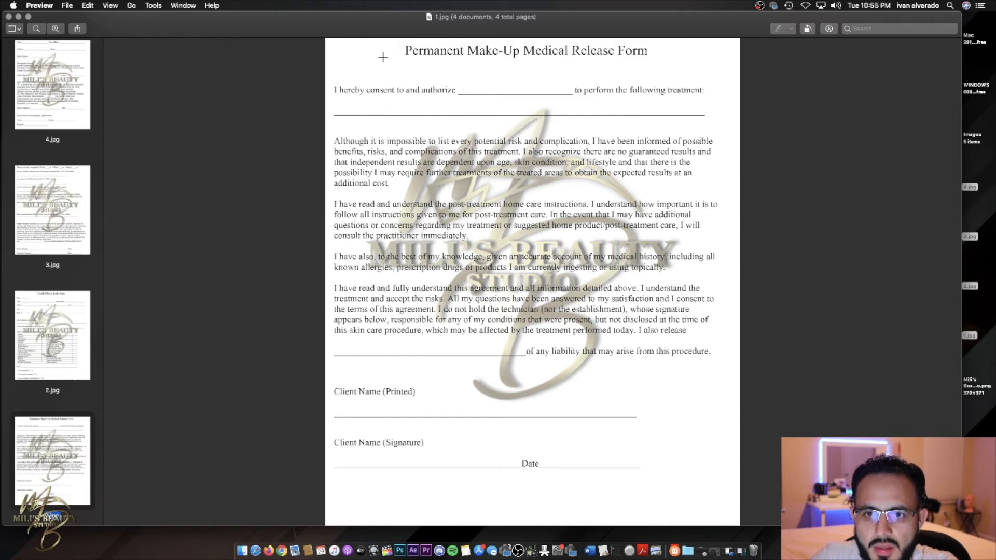
click(57, 340)
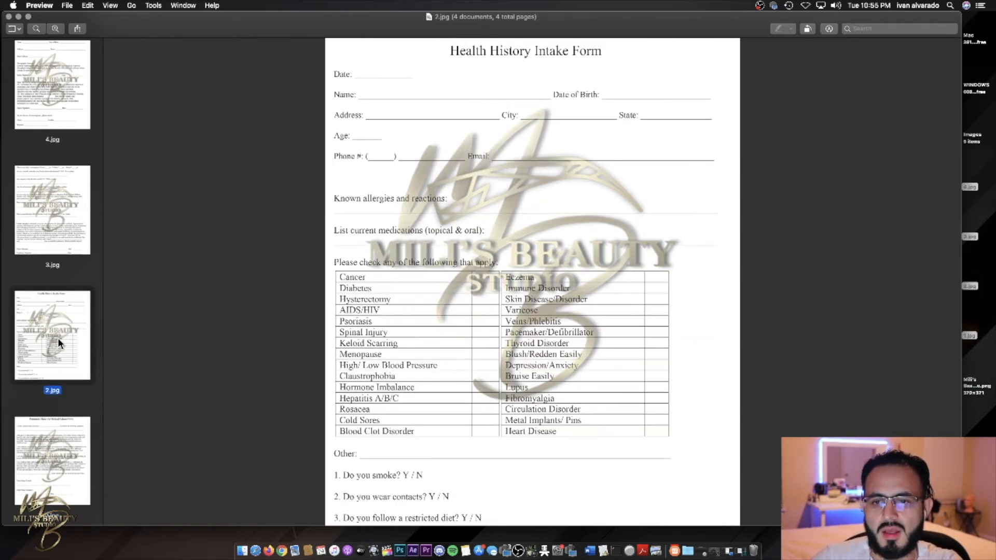
key(Down)
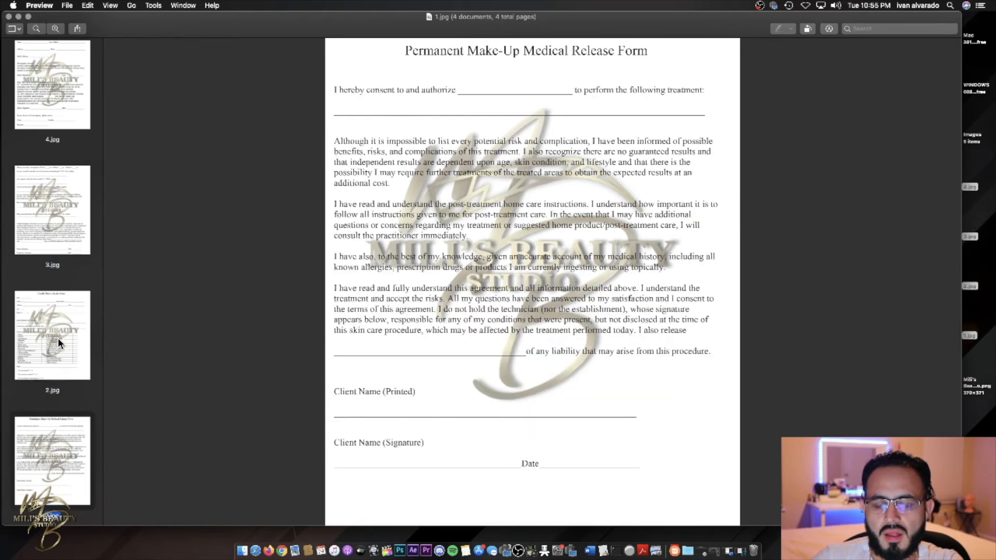
key(Up)
key(Down)
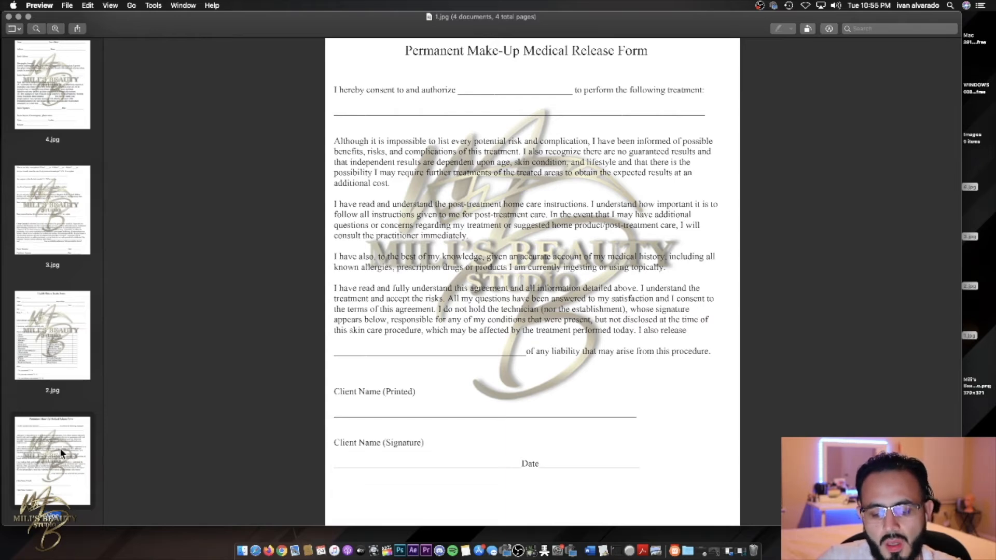
- Select all four form images and choose to print them to a saved PDF
key(super+a)
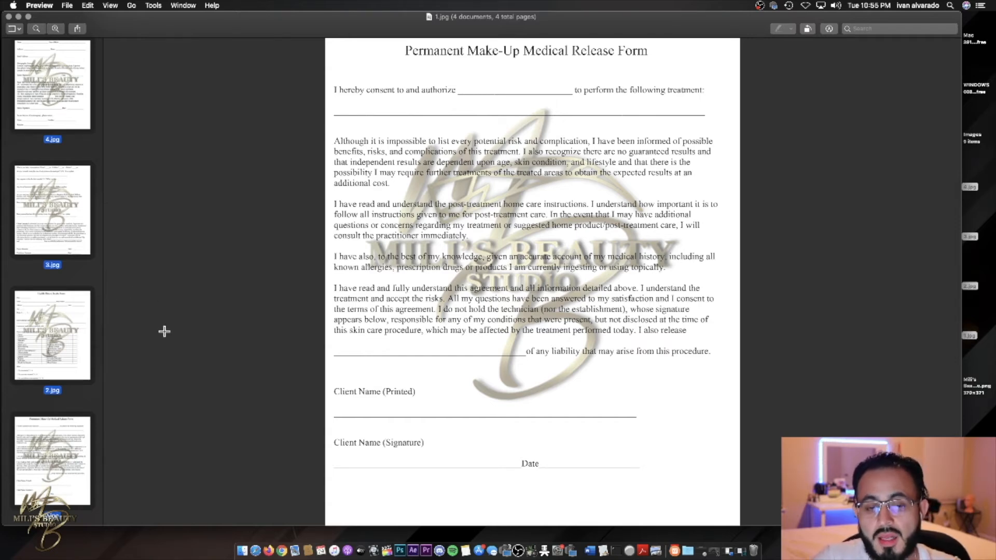
click(67, 5)
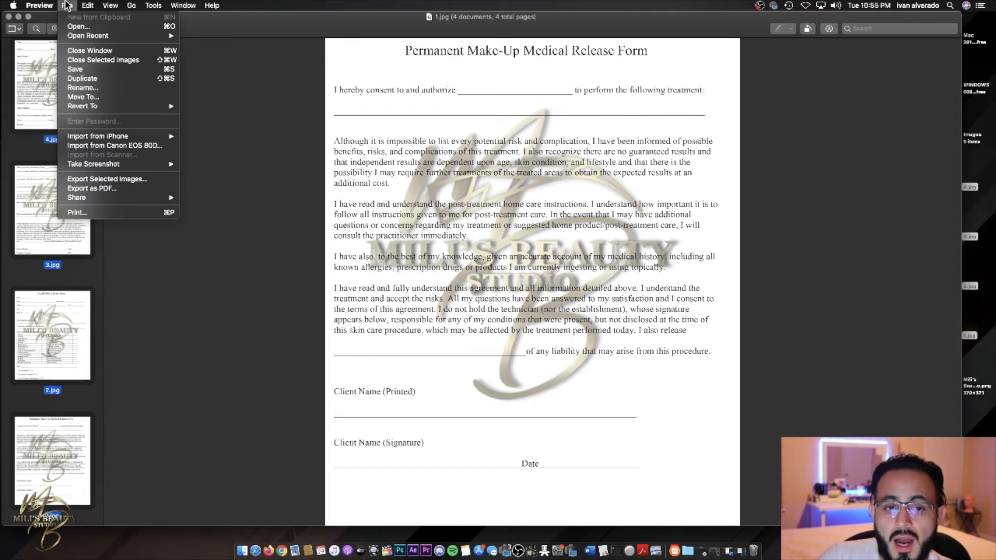
click(101, 214)
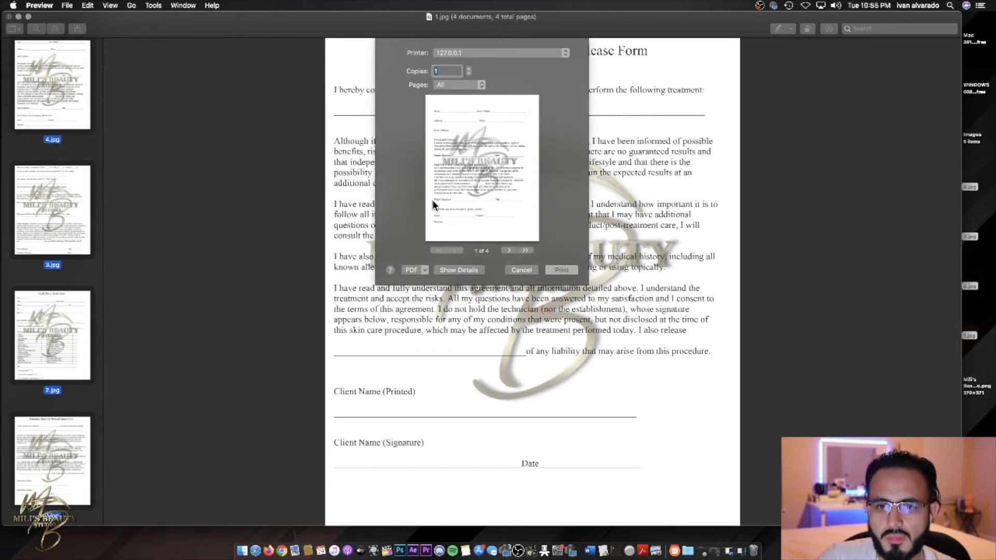
click(425, 267)
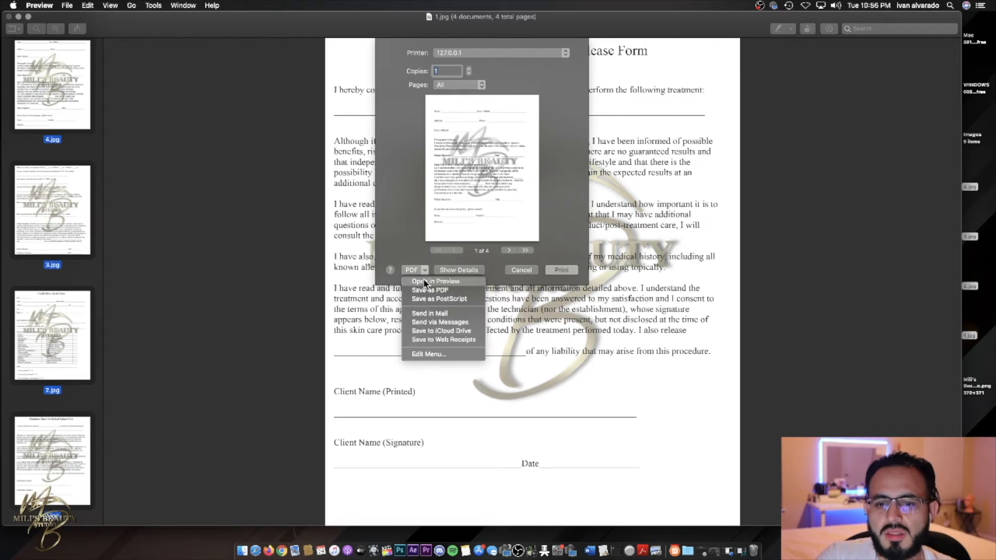
click(404, 251)
click(423, 269)
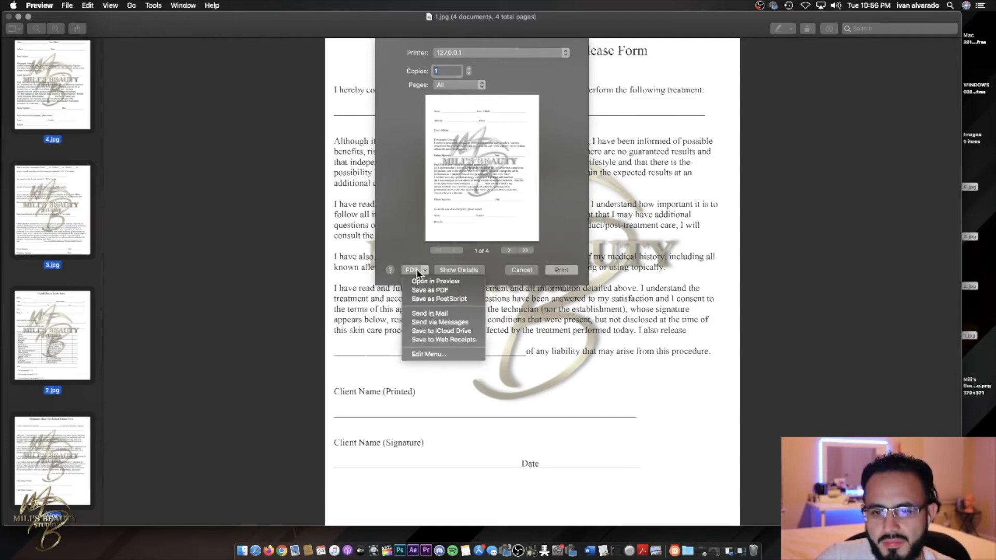
click(444, 291)
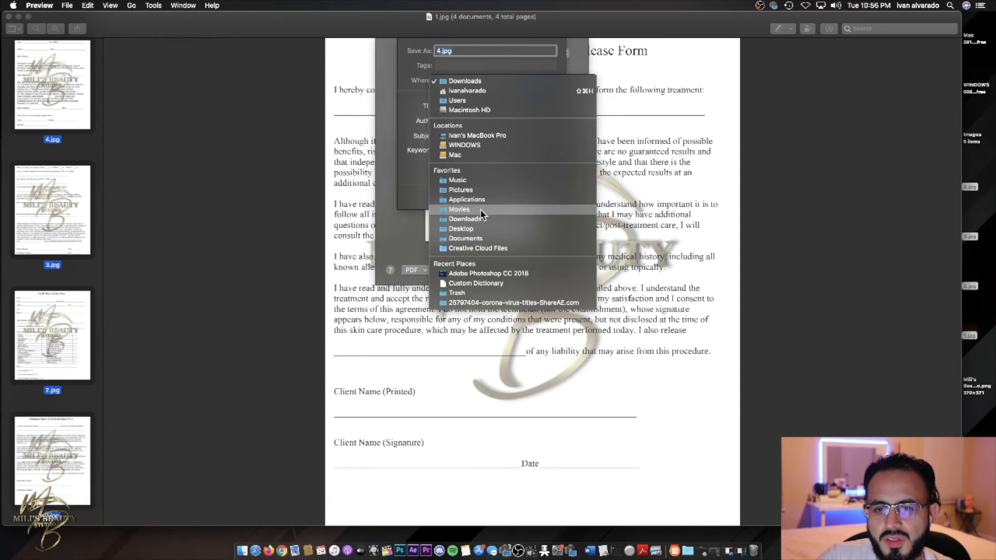
- Save the combined PDF to the Desktop under the name Microblading Release Forms
click(483, 217)
click(503, 81)
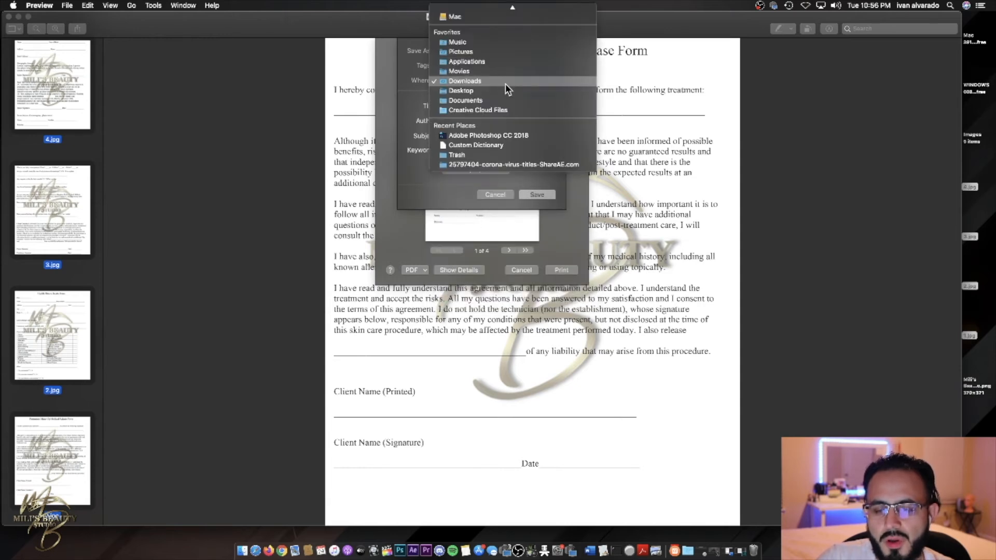
click(487, 90)
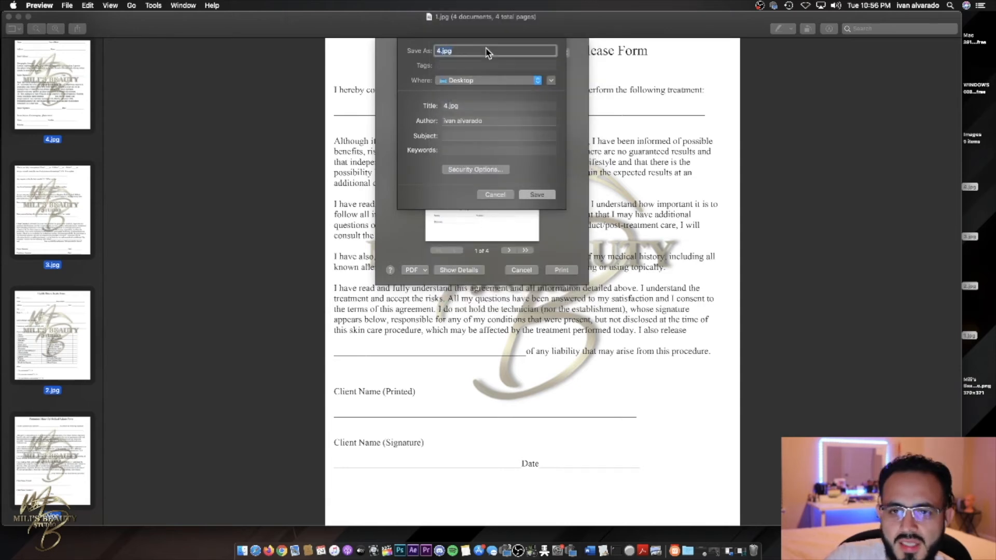
key(BackSpace)
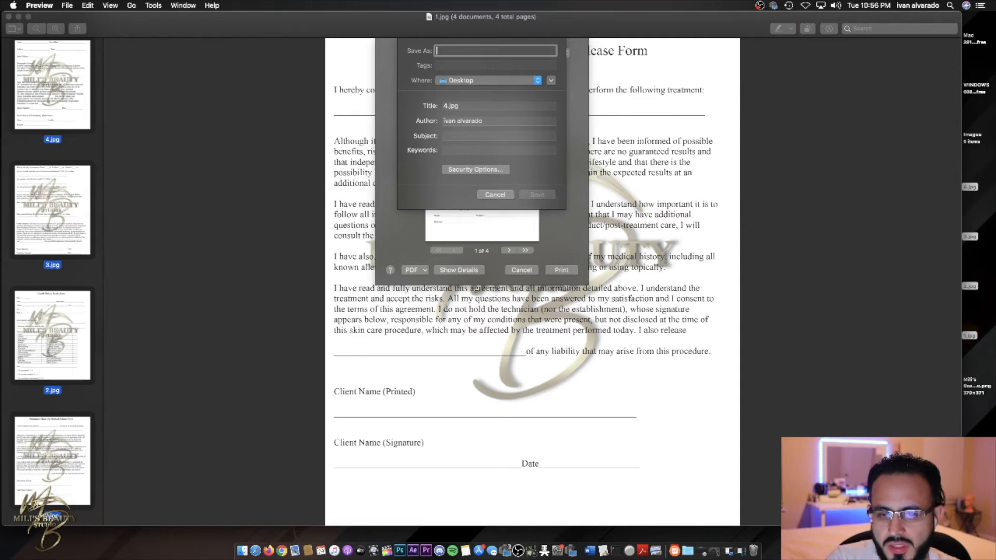
text(Microbl)
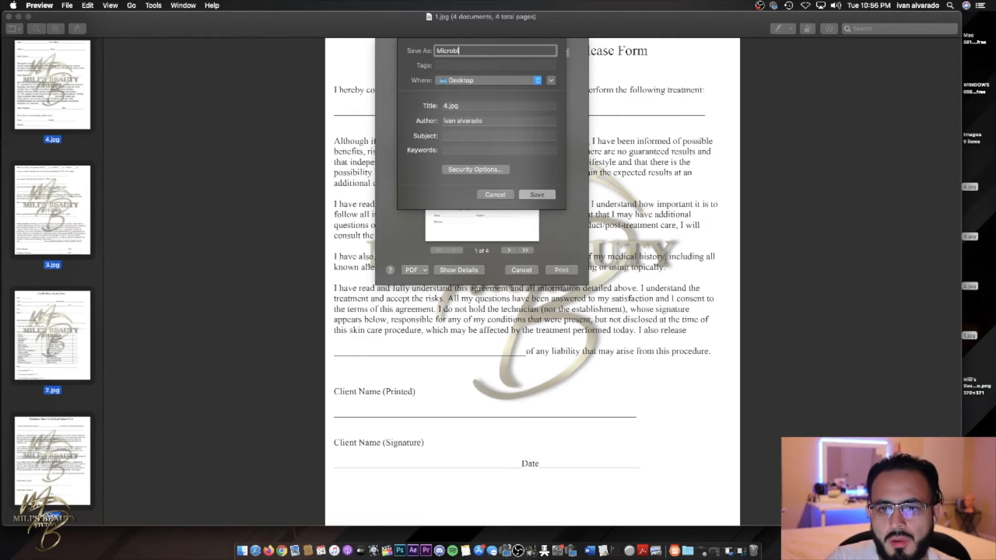
text(ading Release Forms)
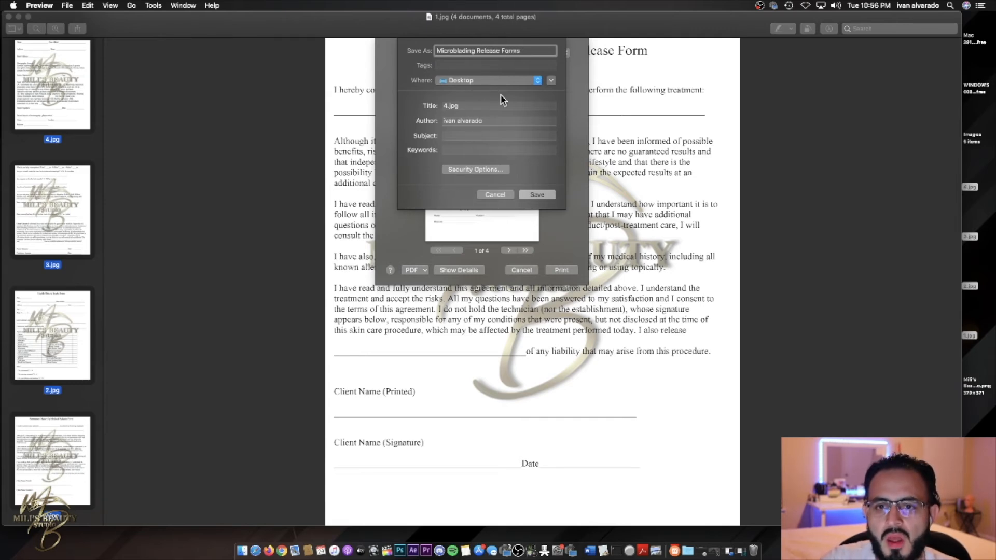
click(537, 196)
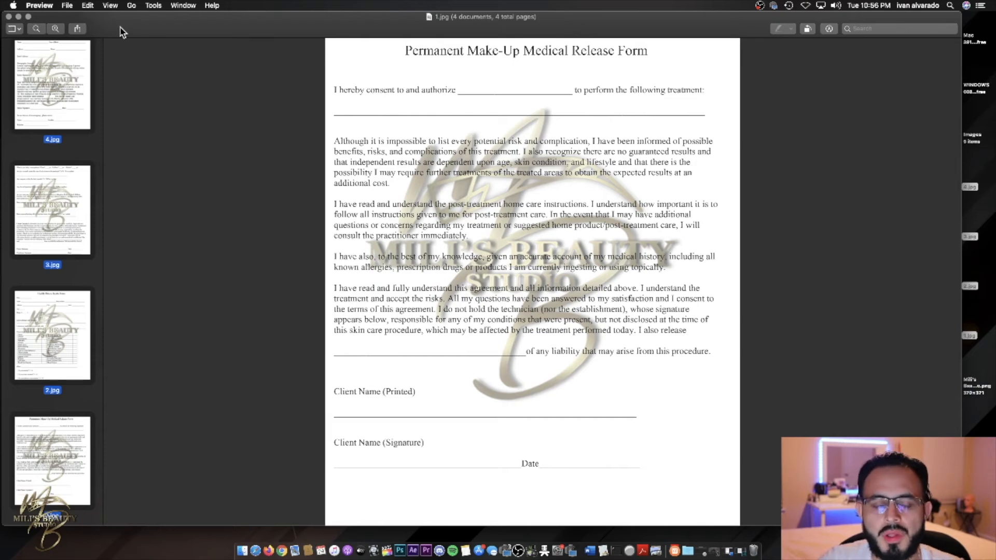
- Look up the installed macOS version in the computer's system overview and close it
click(15, 6)
click(20, 19)
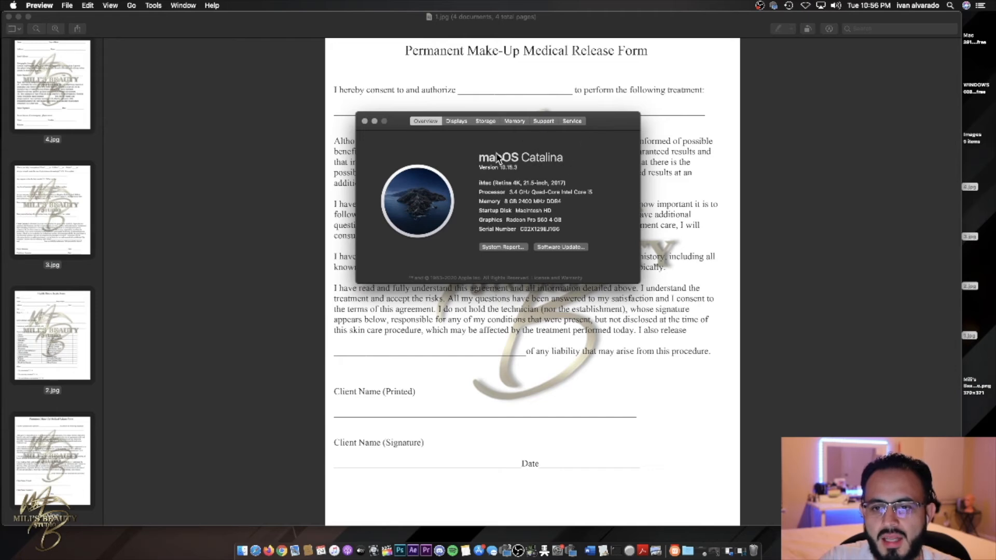
click(365, 120)
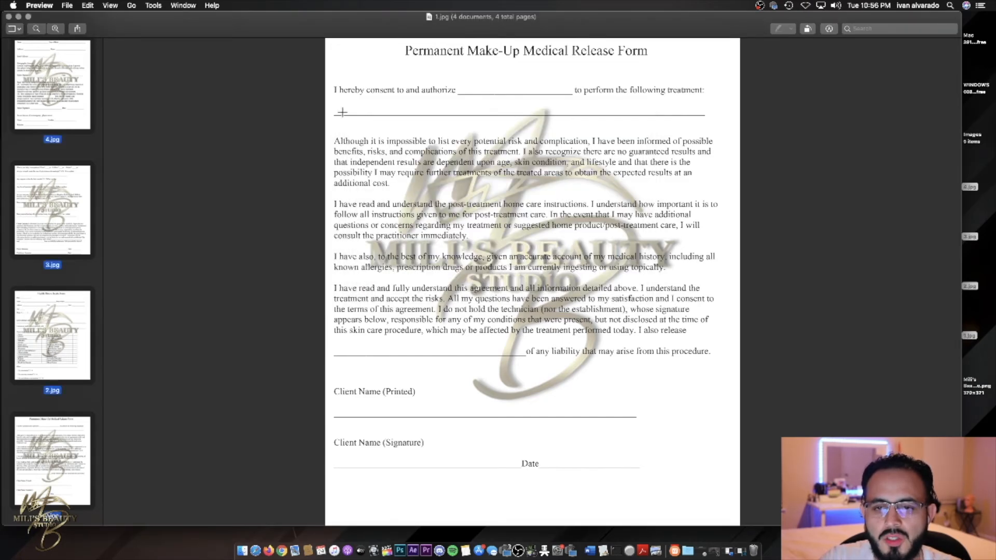
- Minimize the Preview window and open the Microblading Release Forms PDF from the Desktop's PDF Documents stack in Acrobat Reader
click(19, 17)
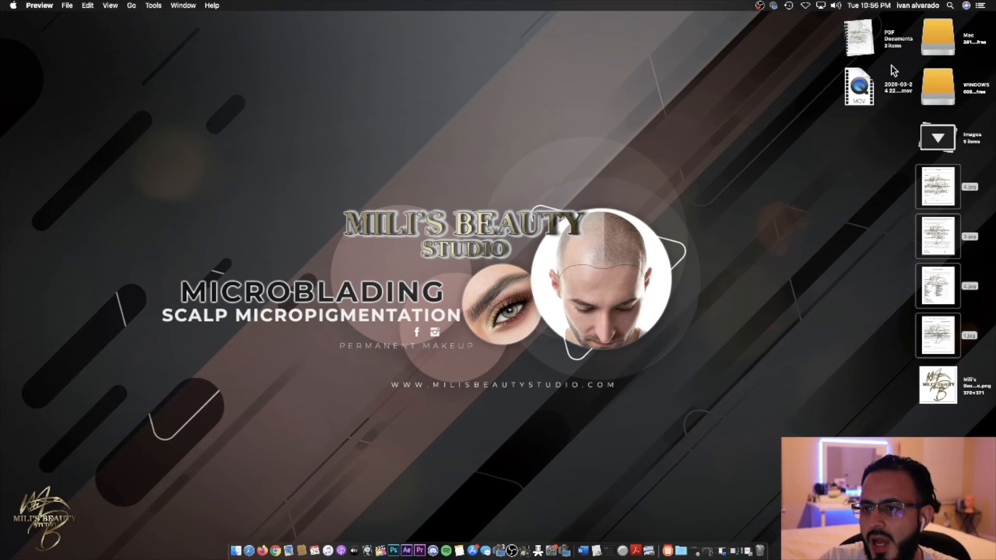
click(862, 39)
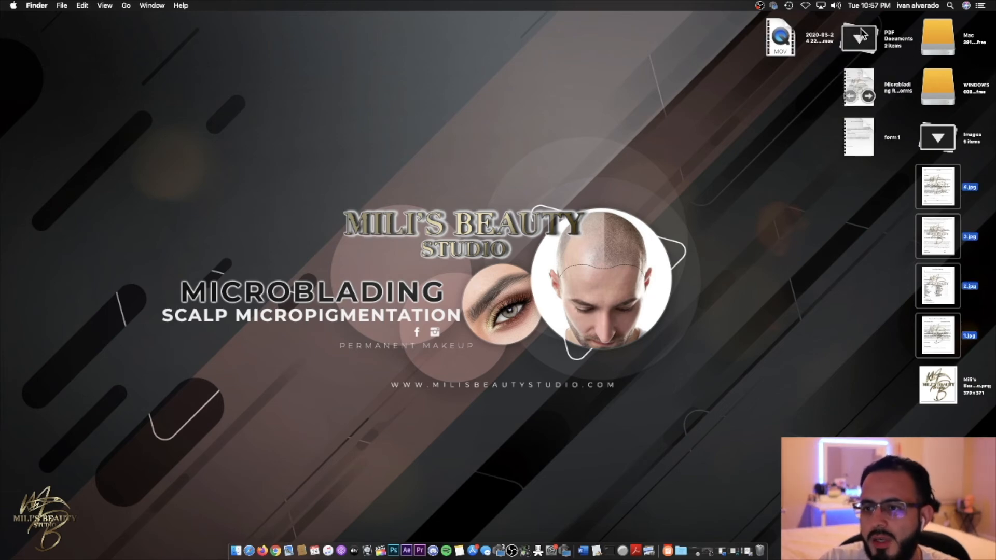
double_click(862, 77)
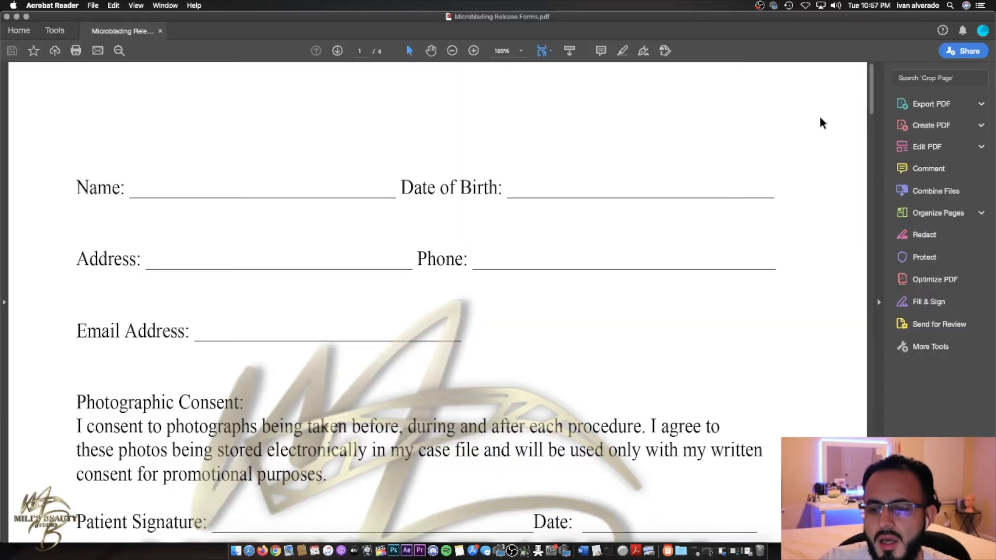
- Review the combined PDF at 100% zoom through to the Permanent Make-Up Medical Release Form and minimize its window
click(522, 50)
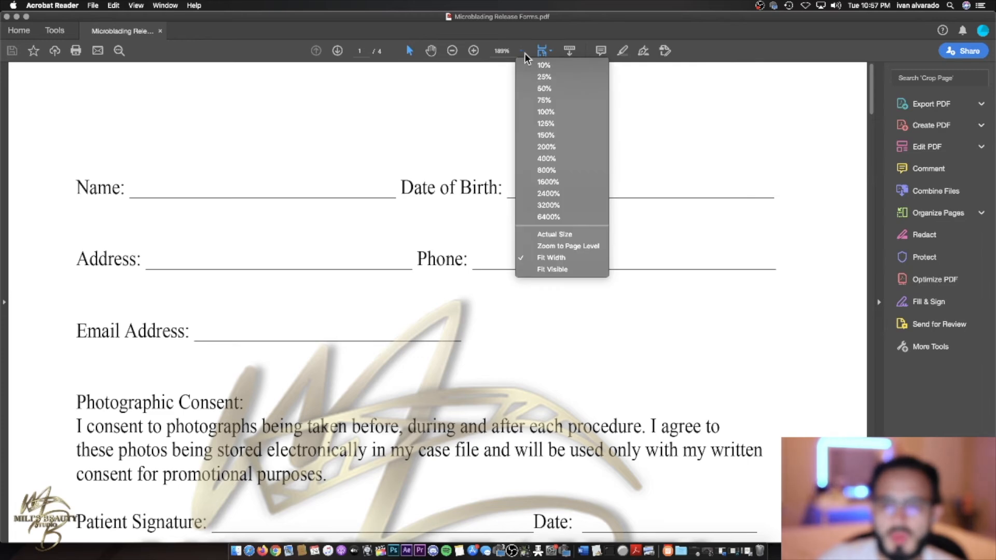
click(552, 111)
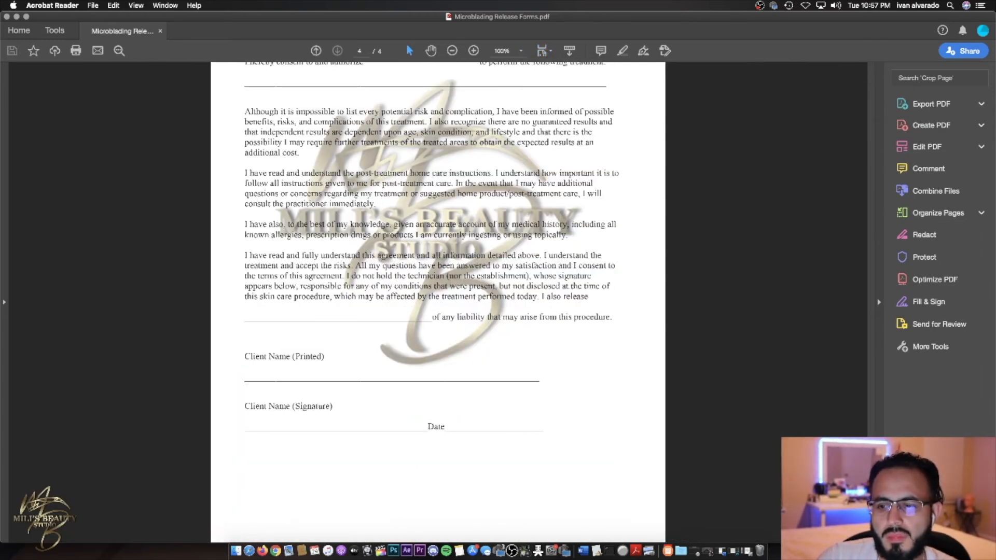
mouse_move(870, 487)
mouse_down()
mouse_move(873, 58)
mouse_move(860, 470)
mouse_move(865, 57)
mouse_move(860, 457)
mouse_move(863, 411)
mouse_move(862, 431)
mouse_up()
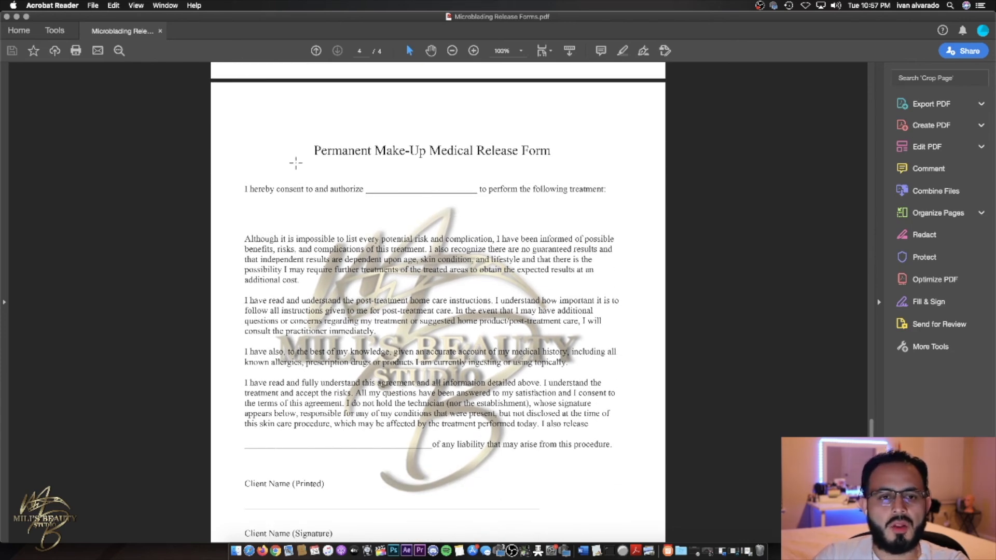
click(392, 192)
click(392, 192)
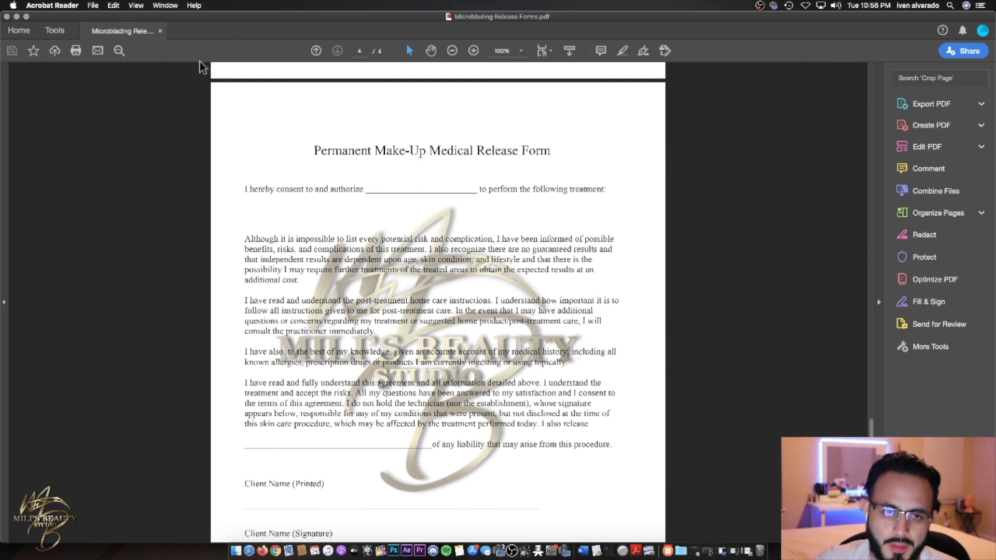
click(16, 18)
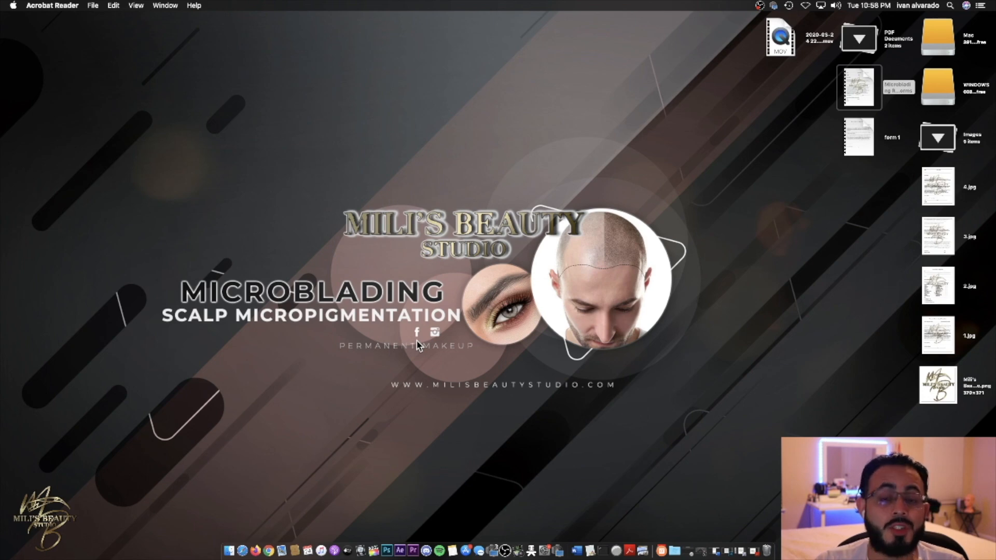
click(436, 458)
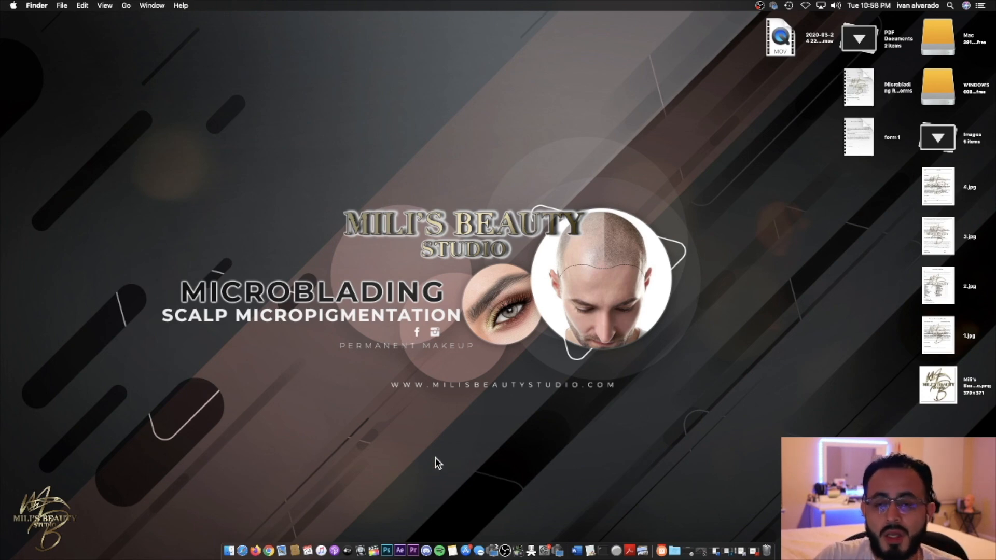